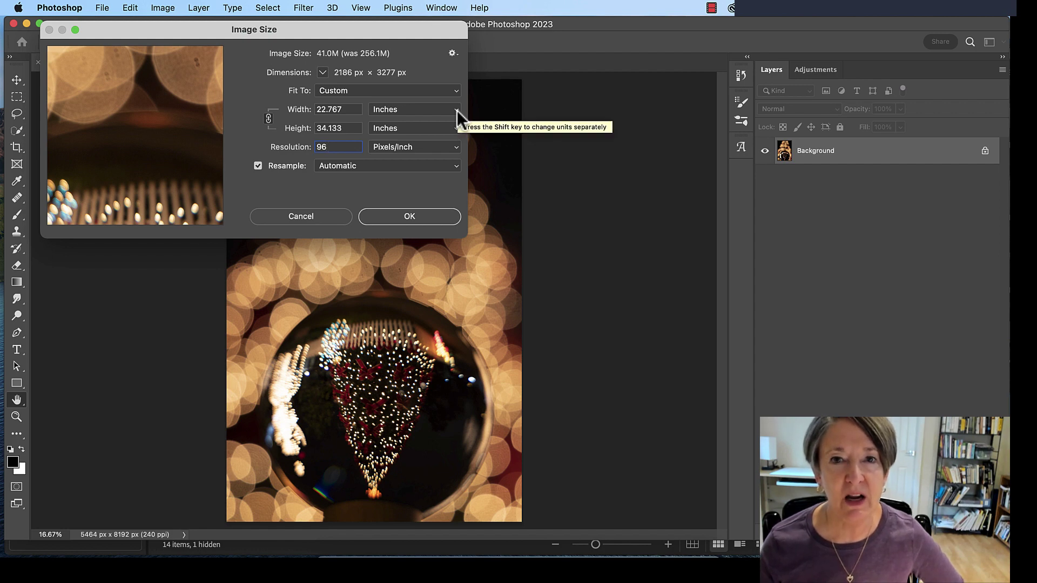
# Switch the Image Size width units to Pixels and enter a width of 1280, giving 1919 px height.
pyautogui.click(457, 111)
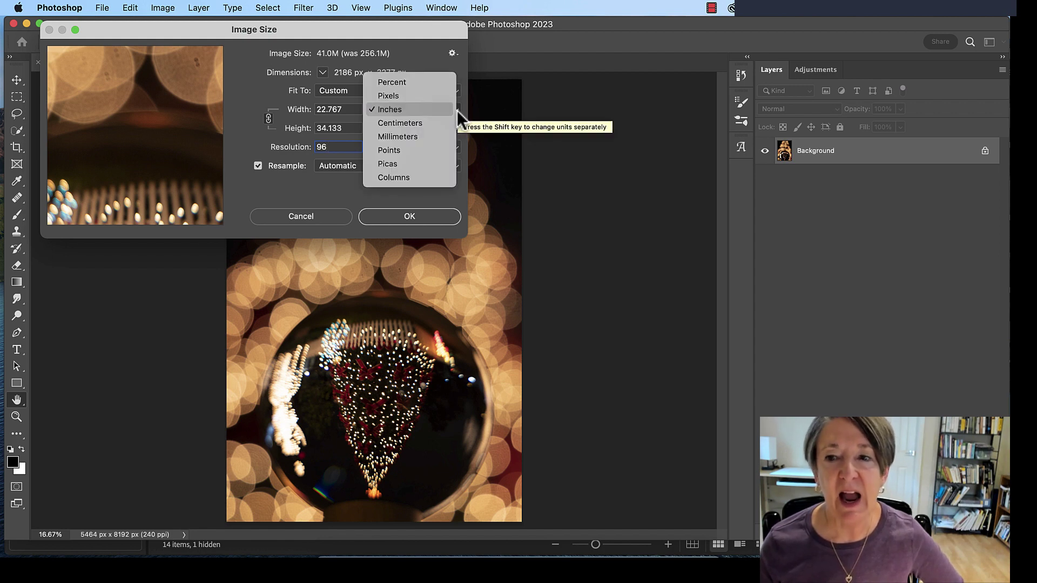
pyautogui.click(387, 98)
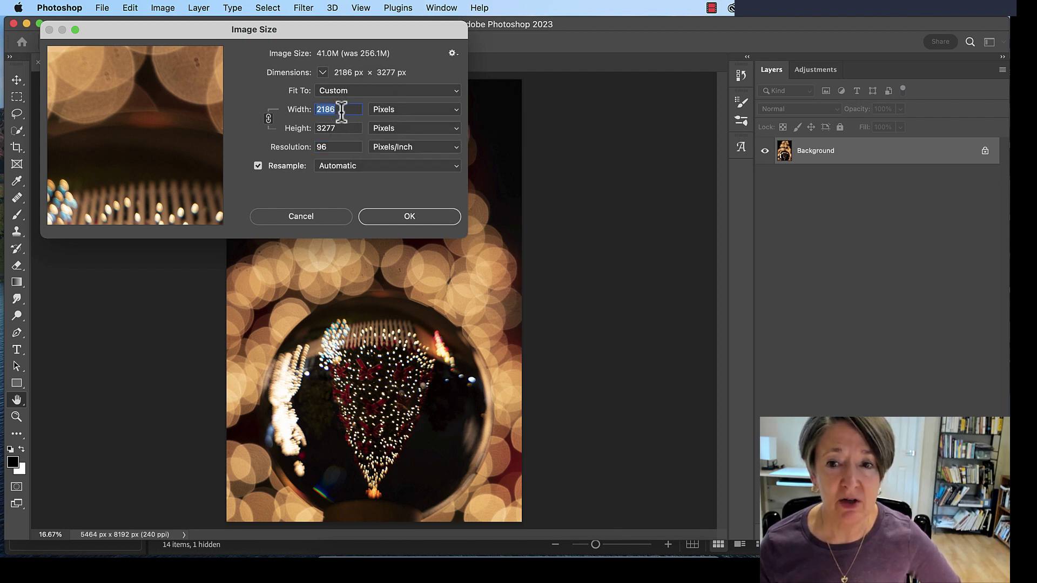
pyautogui.write('1280')
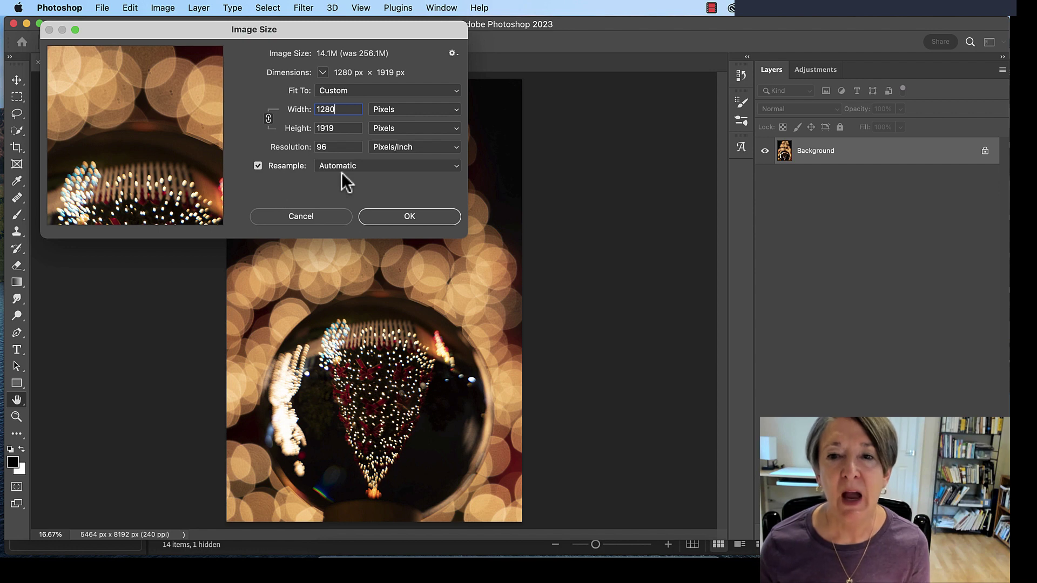
# Apply the 1280 × 1919 px image size and zoom in on the photo.
pyautogui.click(396, 220)
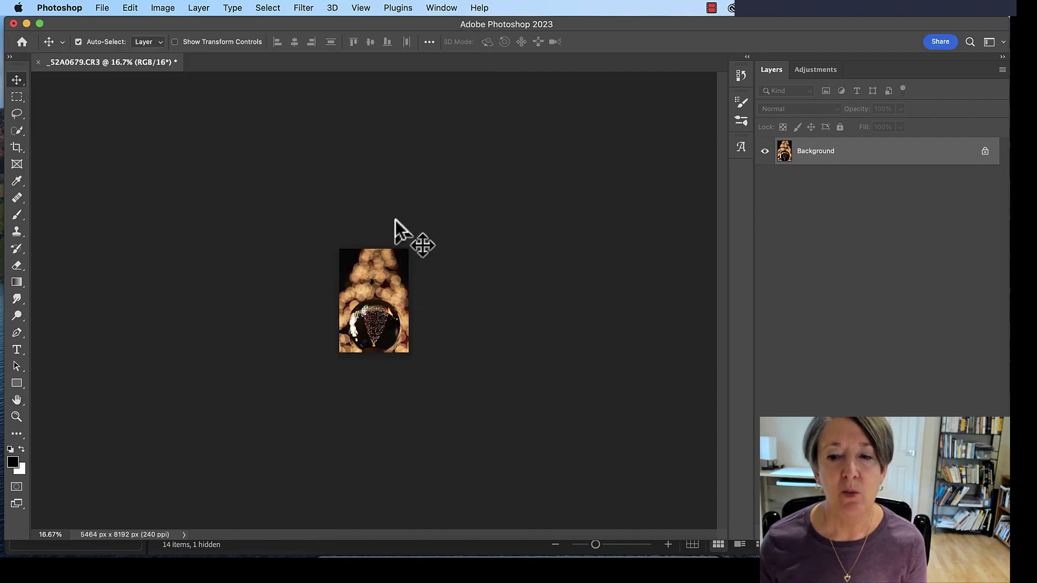
pyautogui.scroll(5, 395, 219)
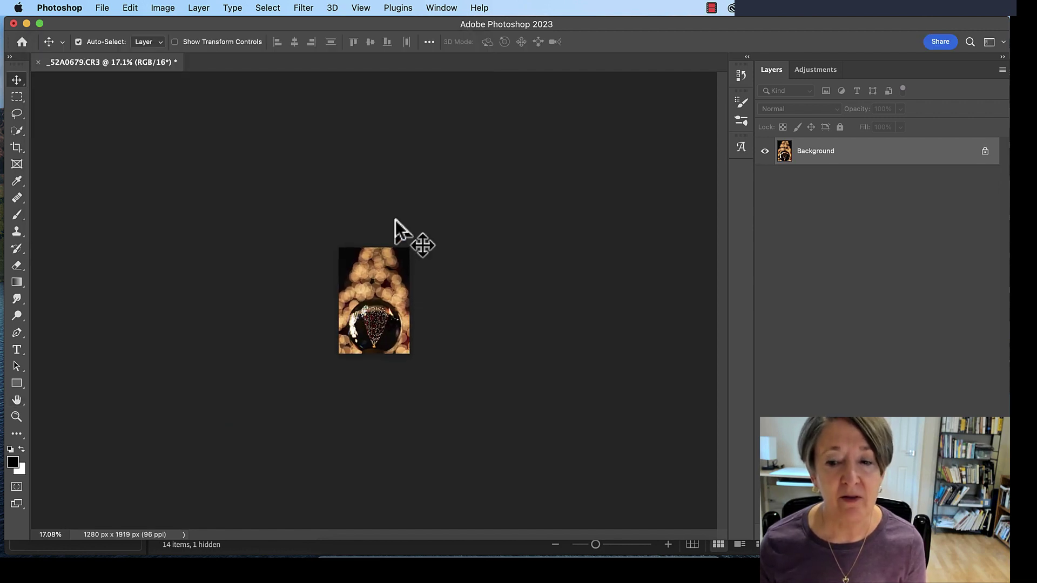
pyautogui.scroll(3, 395, 220)
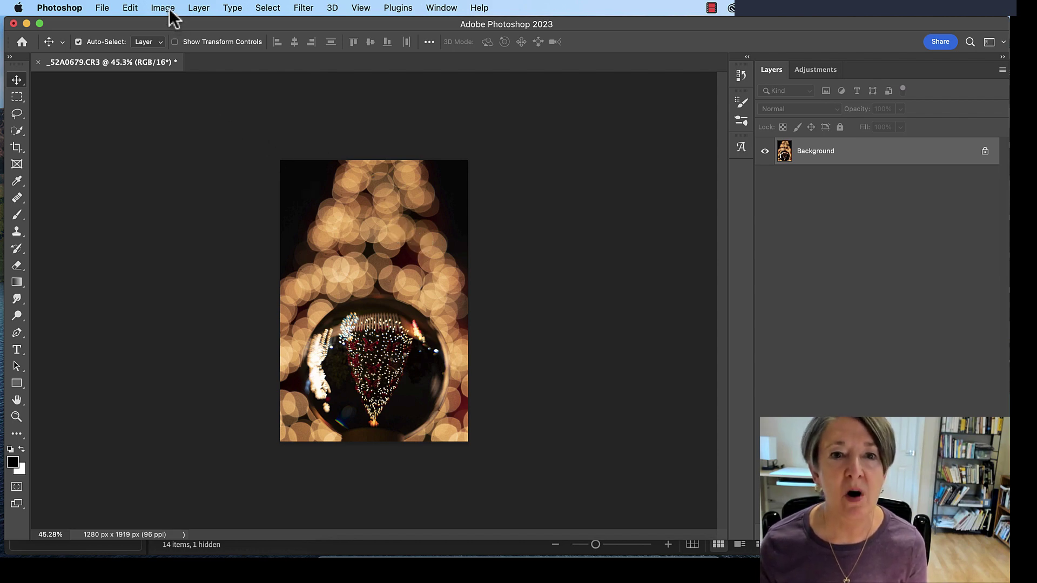
# Convert the image to 8 Bits/Channel from Image > Mode.
pyautogui.click(169, 11)
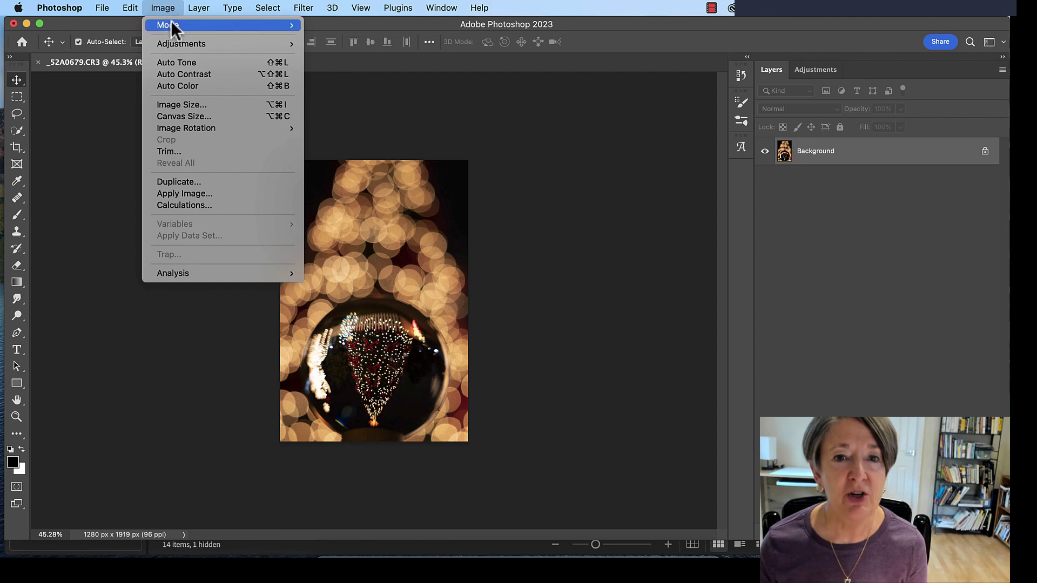
pyautogui.moveTo(172, 25)
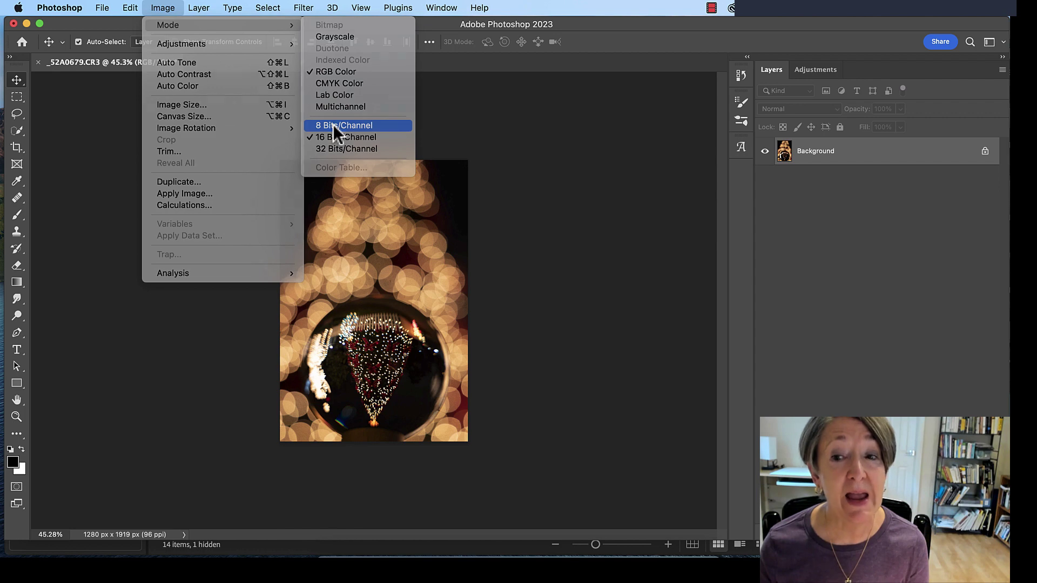
pyautogui.click(334, 126)
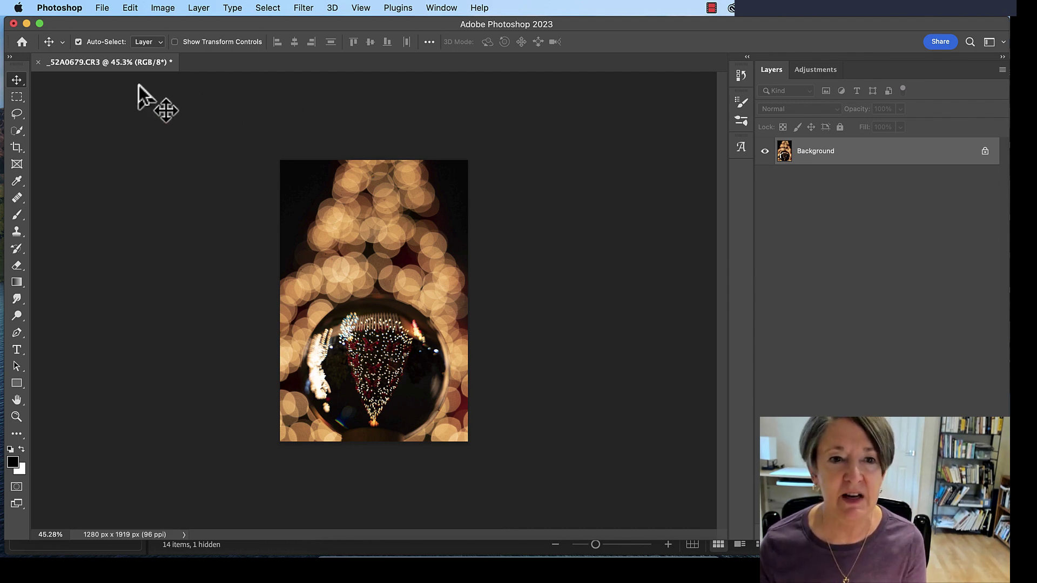
# Save a JPEG copy named 'Sheryn_0001' at quality 12, then minimize Photoshop.
pyautogui.press('super+shift+s')
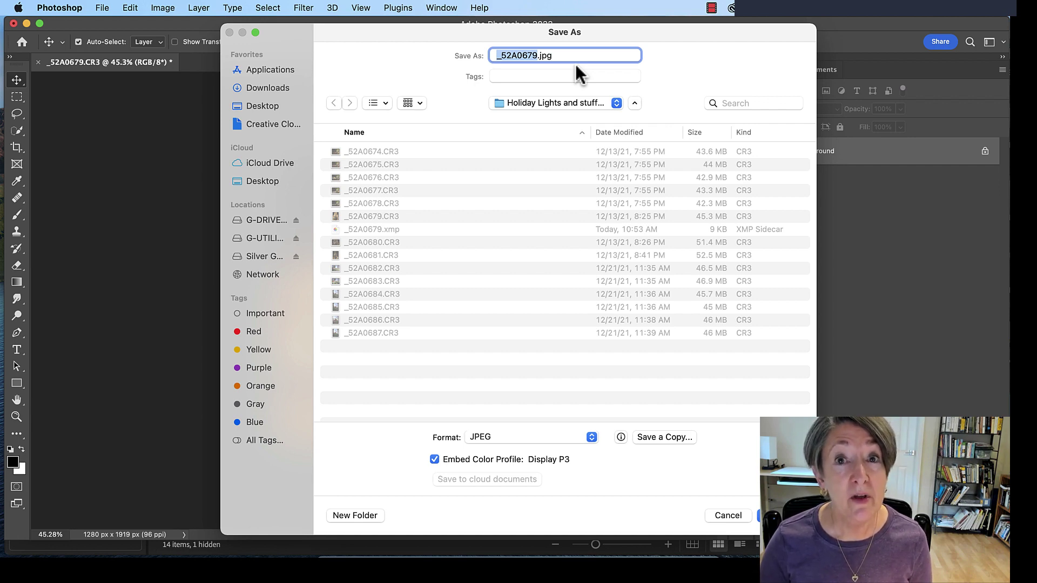
pyautogui.write('Sher')
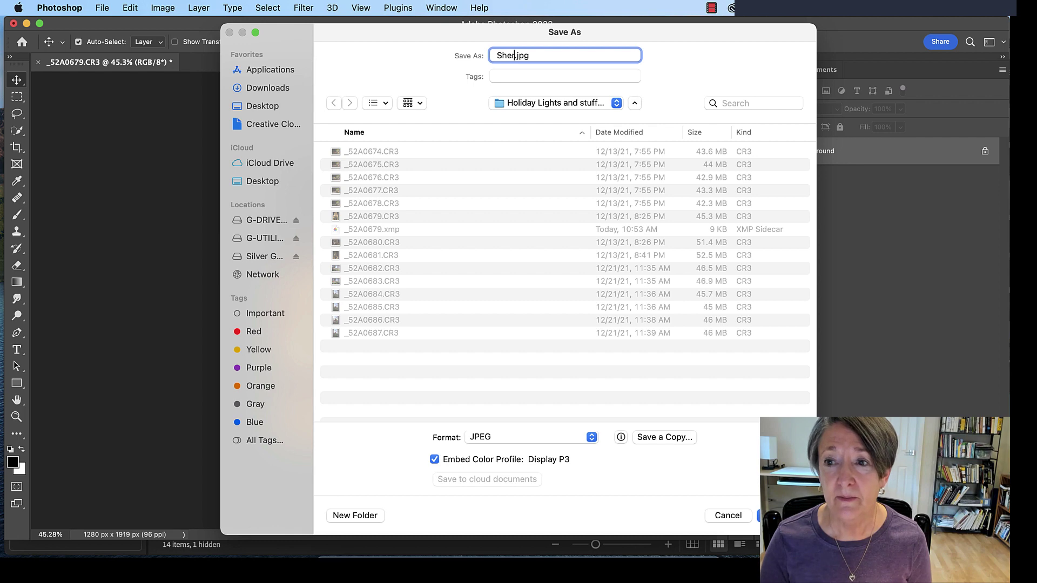
pyautogui.write('yn_')
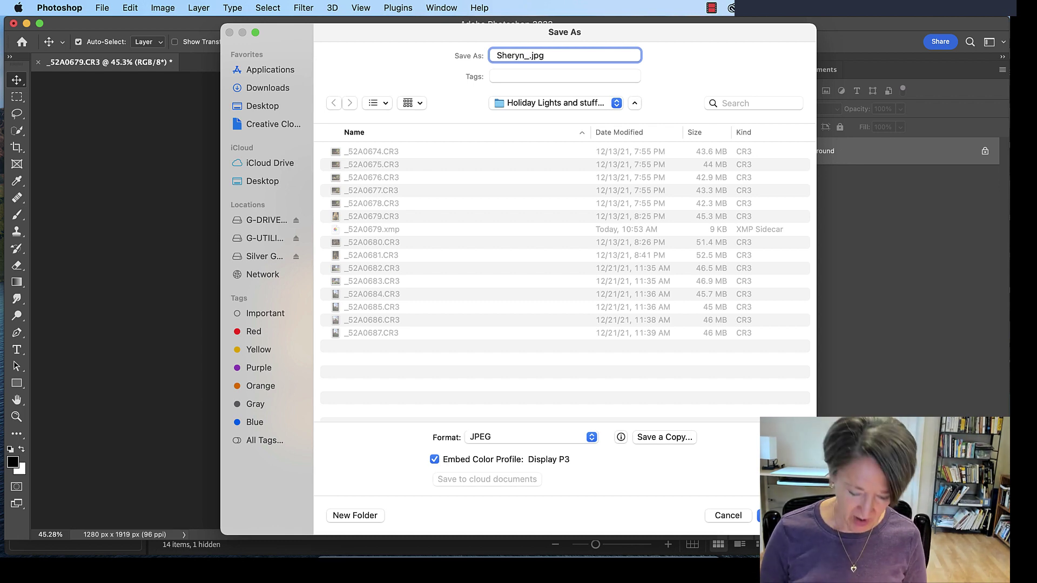
pyautogui.write('0001')
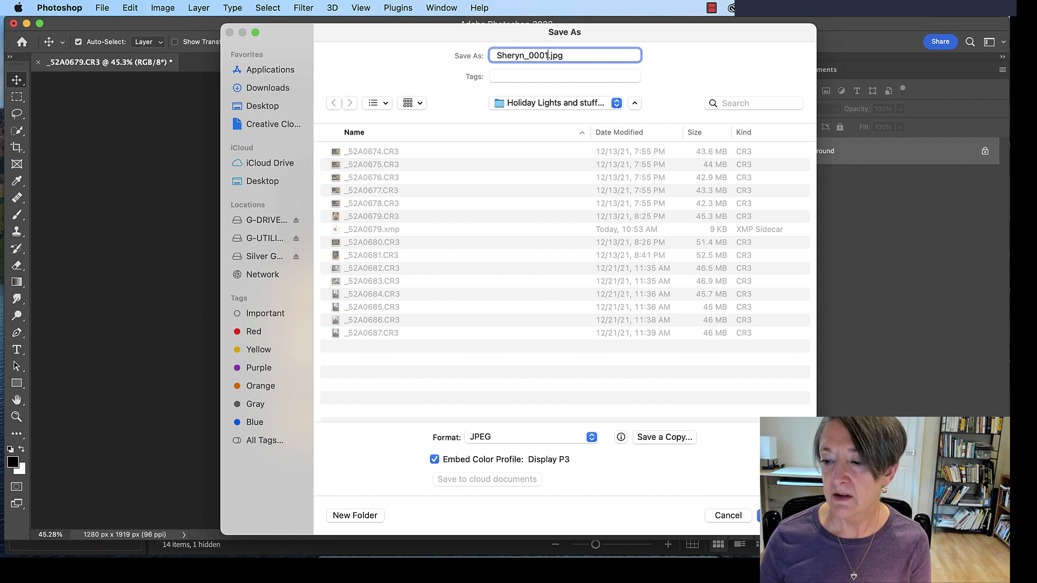
pyautogui.press('Return')
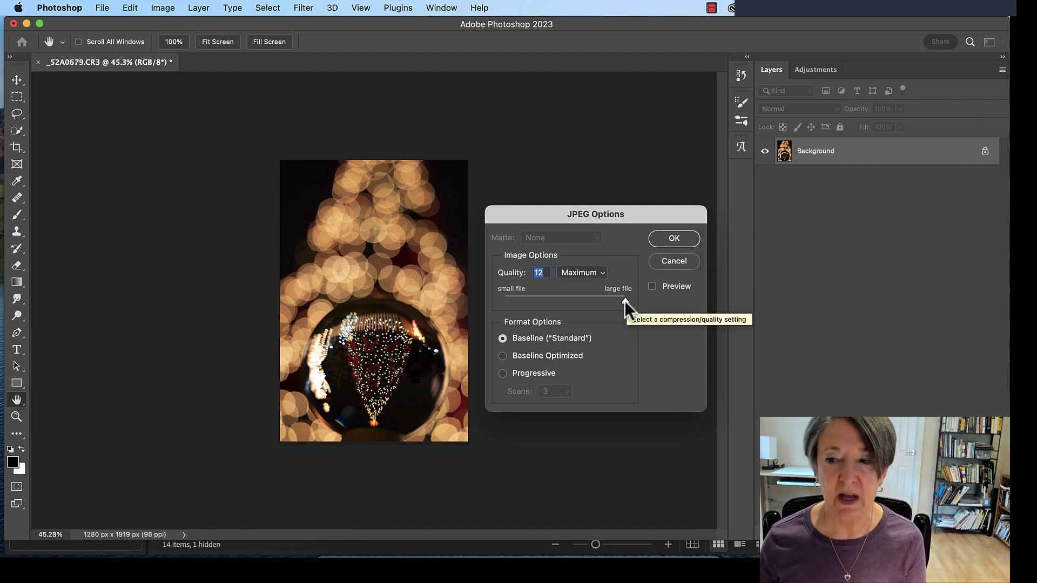
pyautogui.click(664, 242)
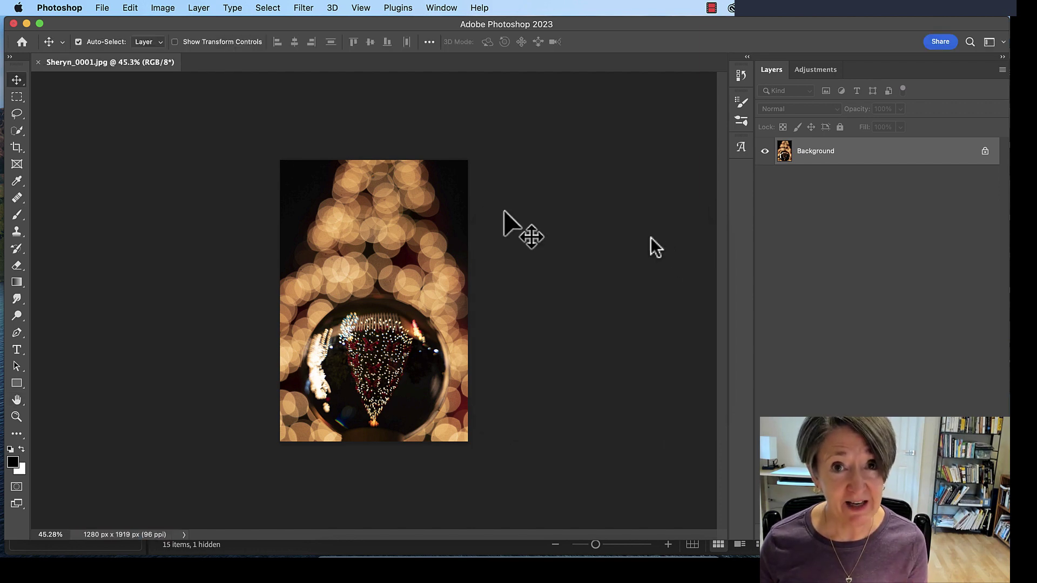
pyautogui.click(26, 24)
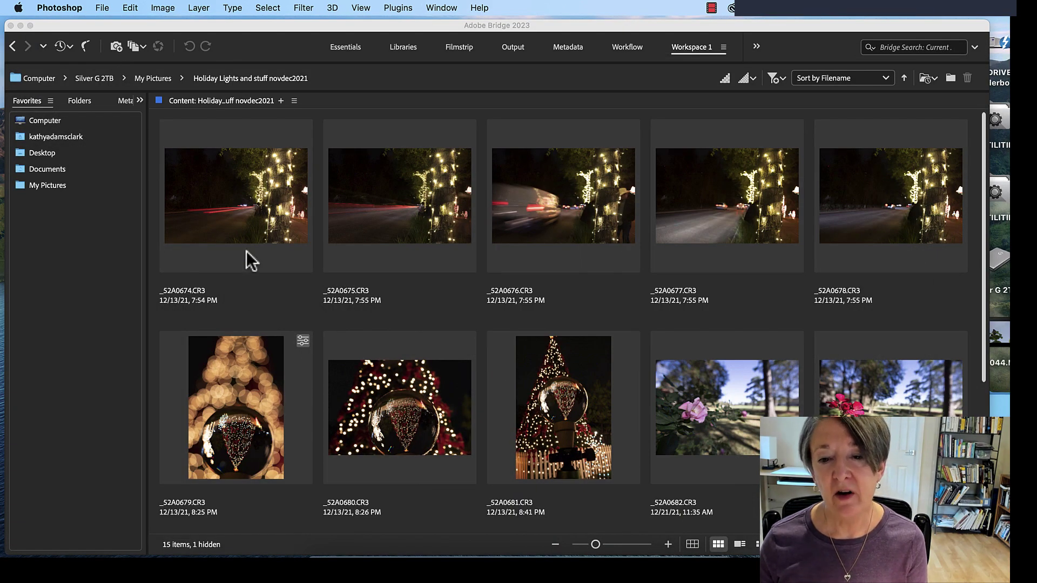
# Open _52A0679.CR3 in Camera Raw and bring up its Save Options.
pyautogui.click(250, 373)
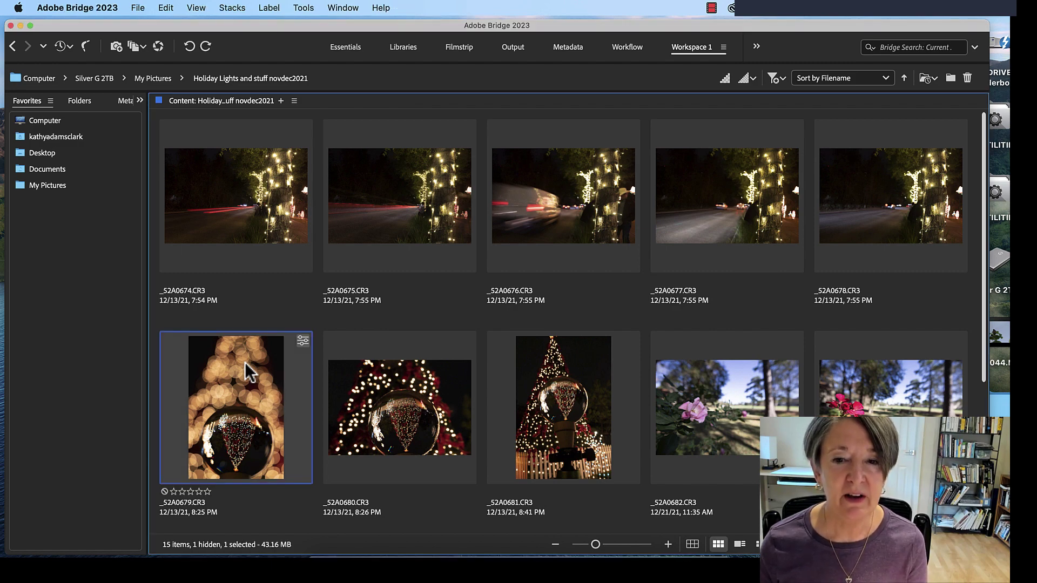
pyautogui.doubleClick(251, 372)
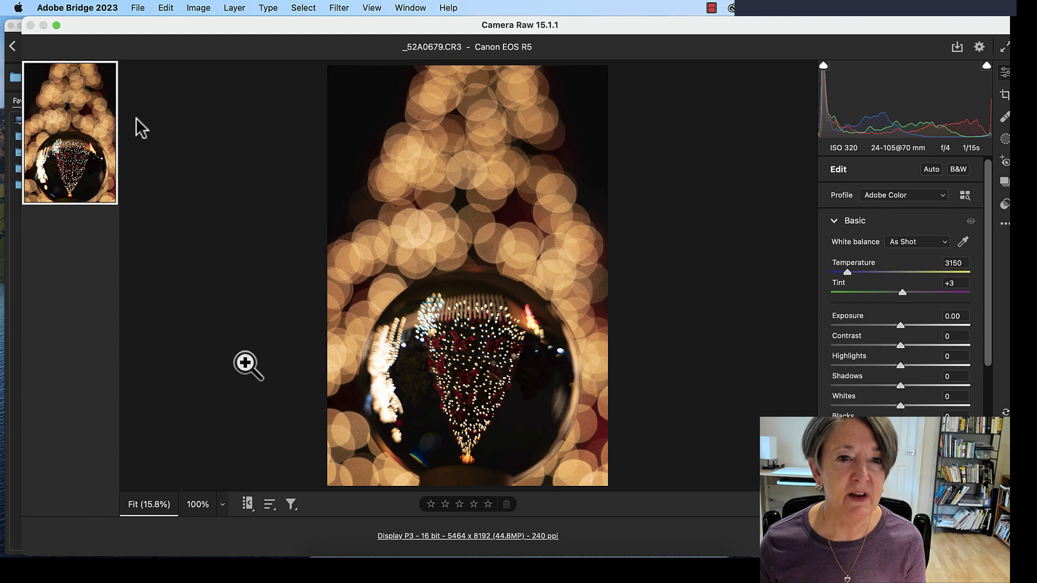
pyautogui.moveTo(87, 77)
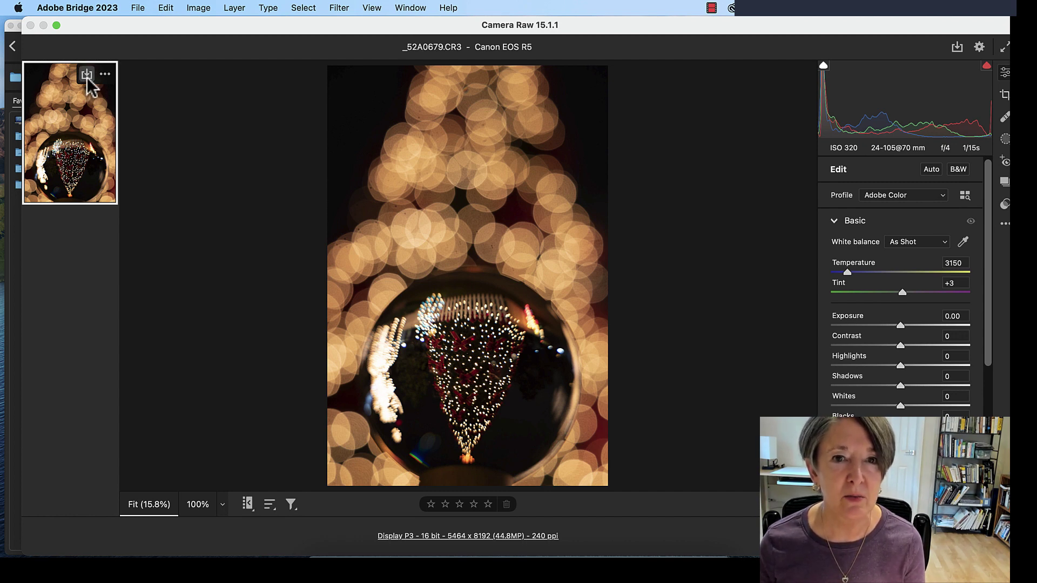
pyautogui.click(86, 74)
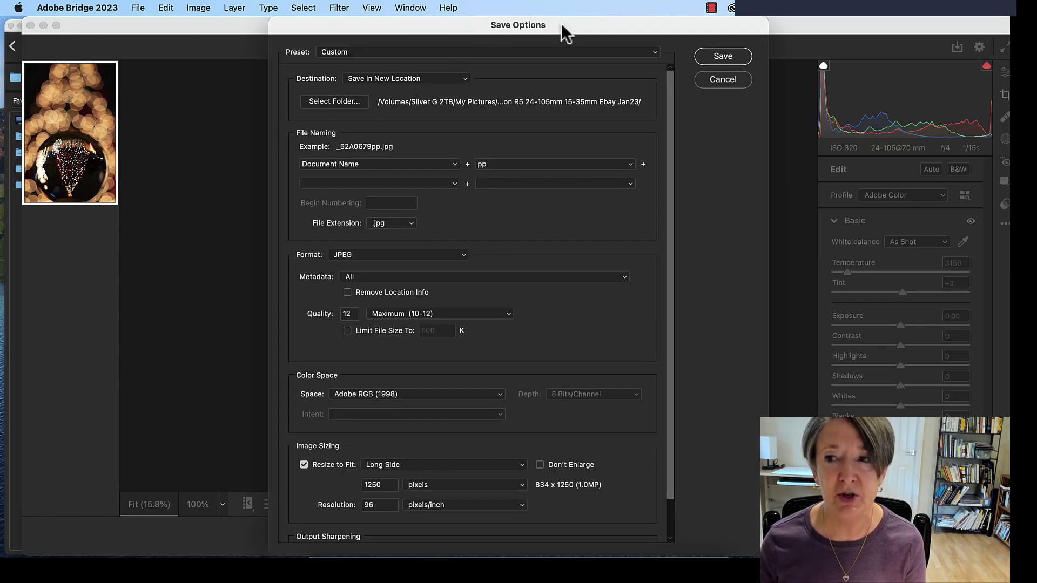
# Set the save destination to the 'Holiday Lights and stuff novdec2021' folder.
pyautogui.moveTo(562, 24); pyautogui.dragTo(438, 34)
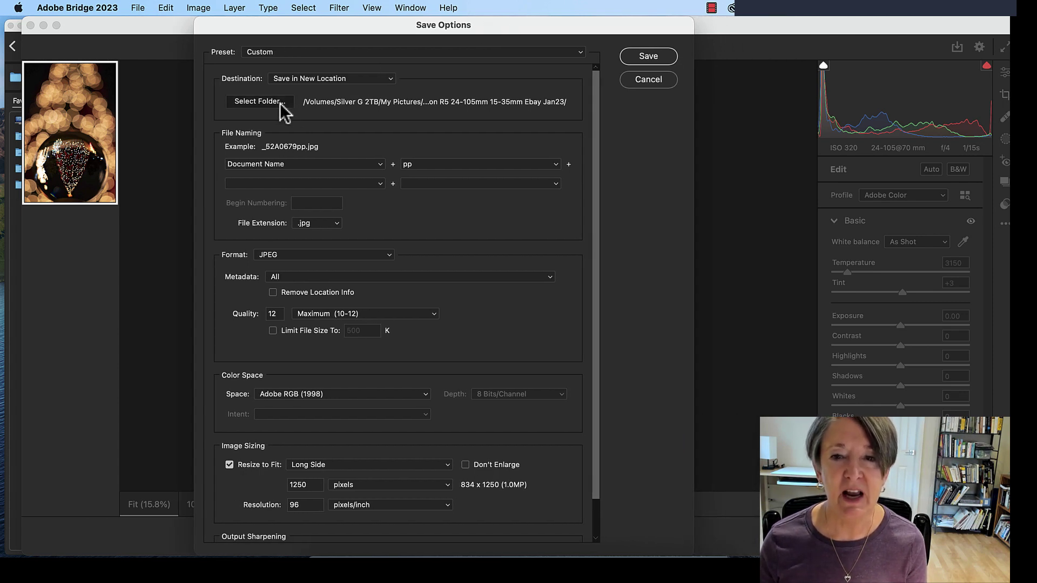
pyautogui.click(273, 103)
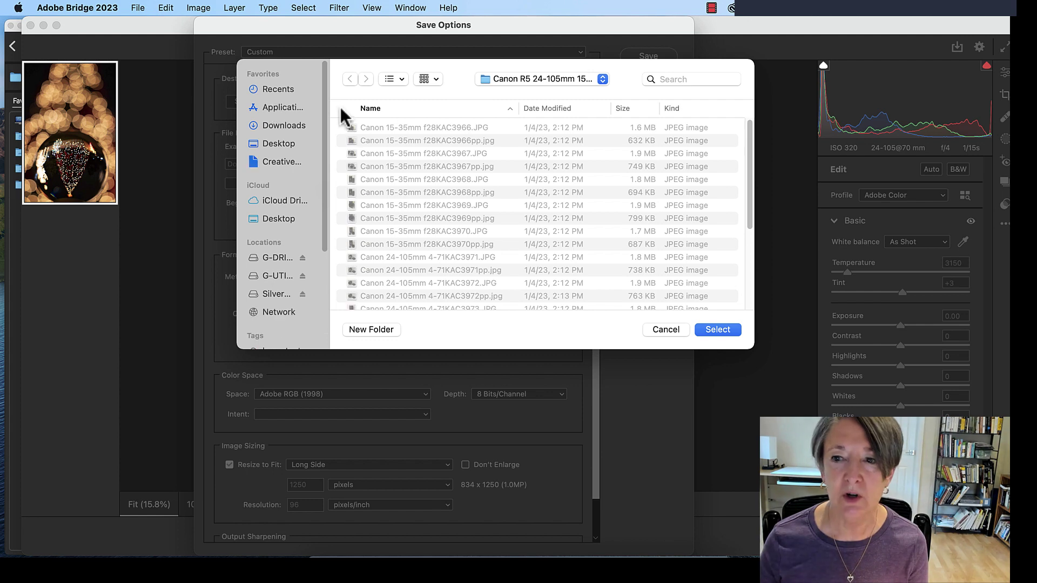
pyautogui.click(602, 79)
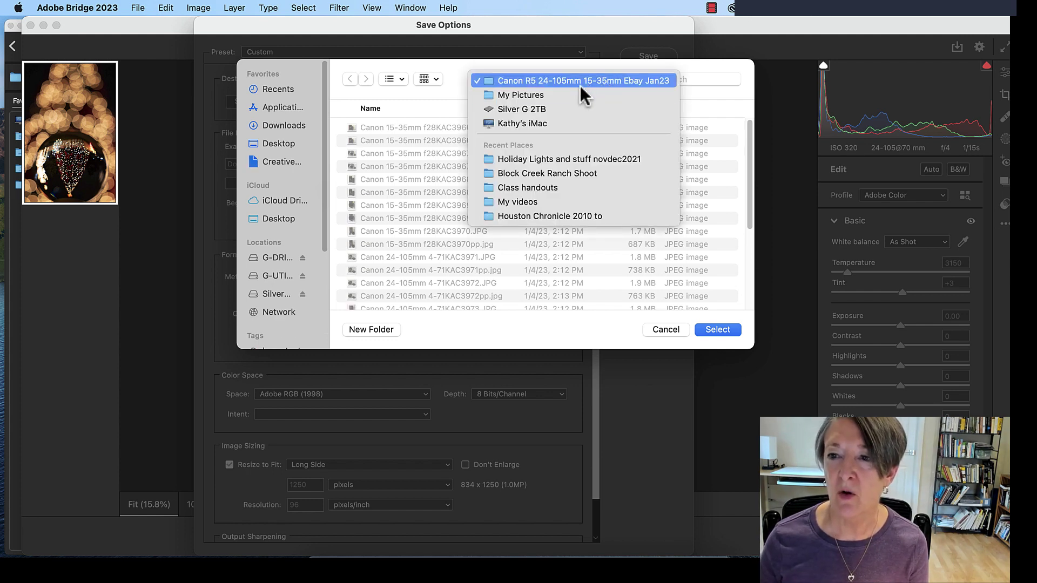
pyautogui.click(562, 158)
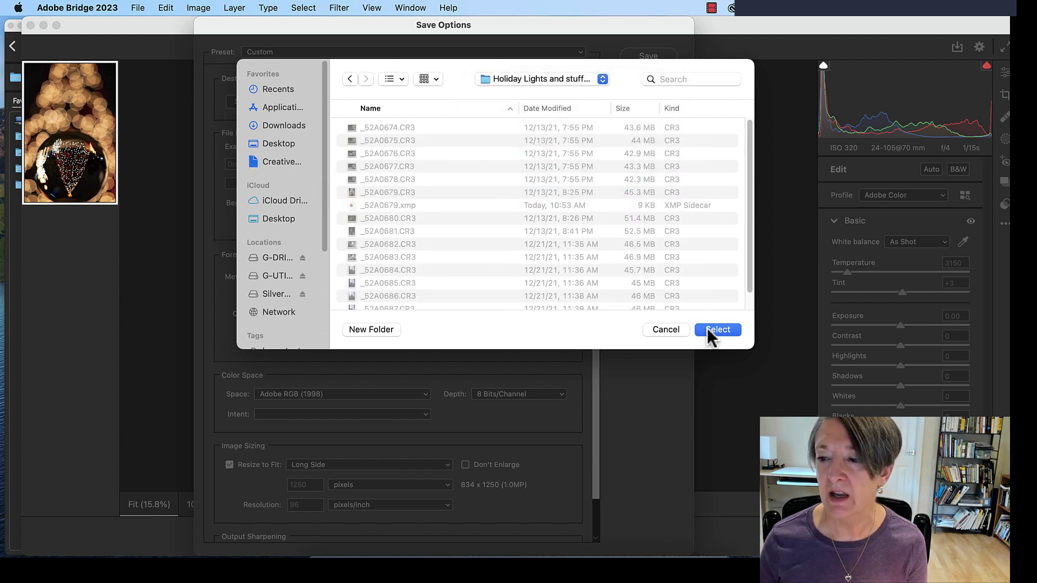
pyautogui.click(709, 329)
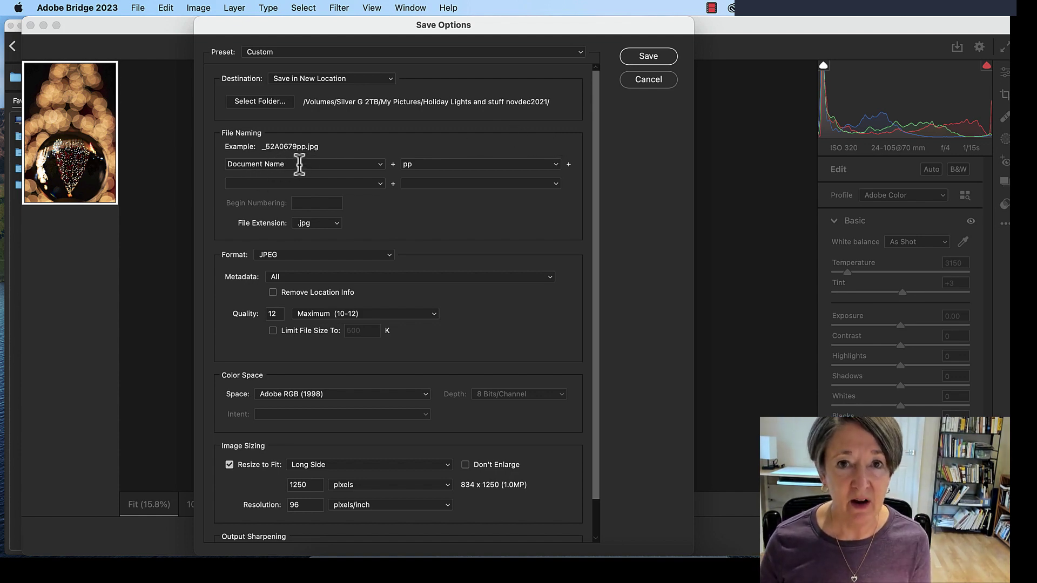
# Name the copies with prefix 'Shery_' plus a 4-digit serial number from 0001.
pyautogui.moveTo(299, 164); pyautogui.dragTo(232, 164)
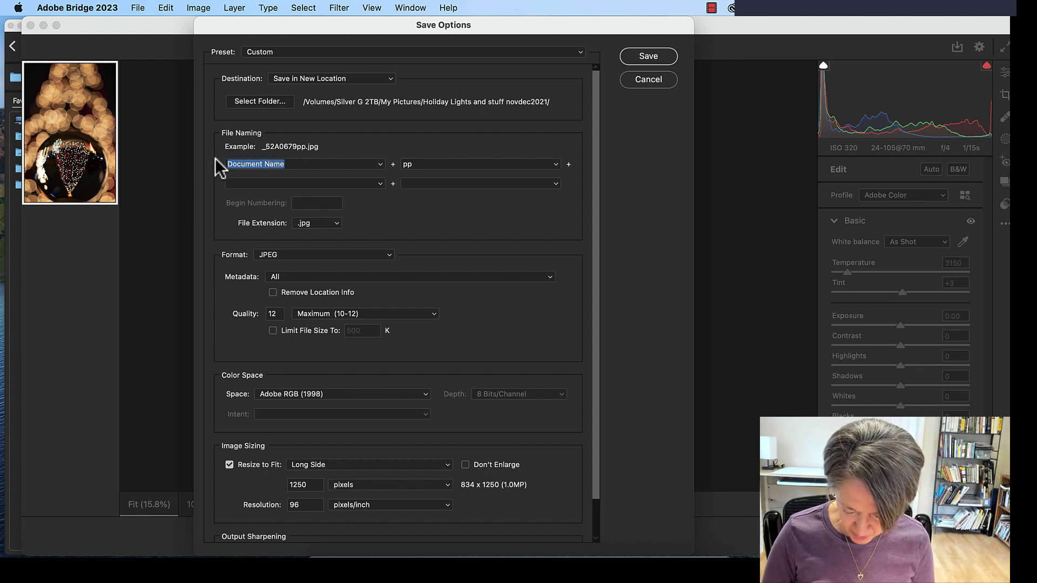
pyautogui.write('Sher')
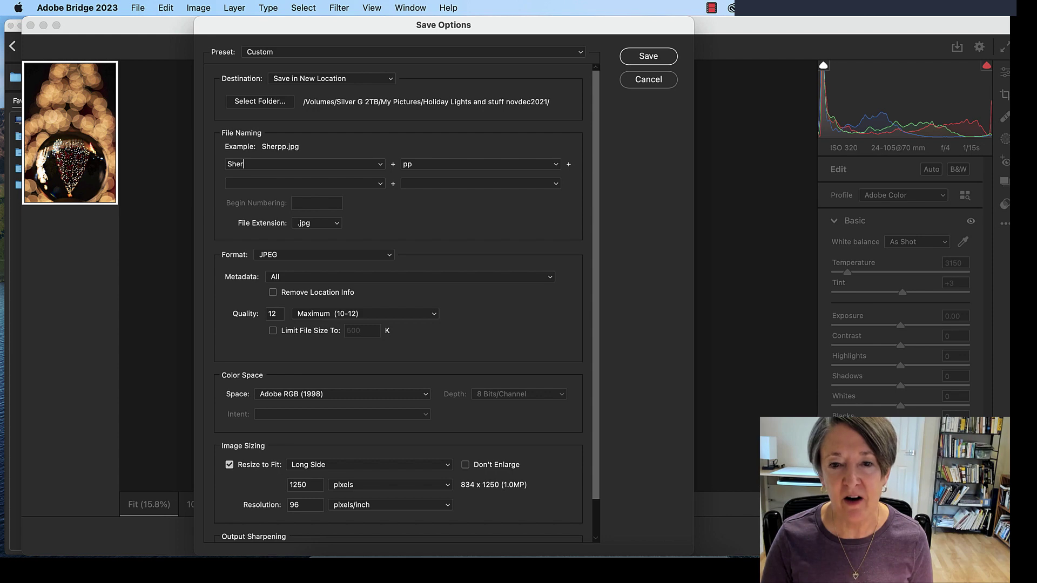
pyautogui.write('y')
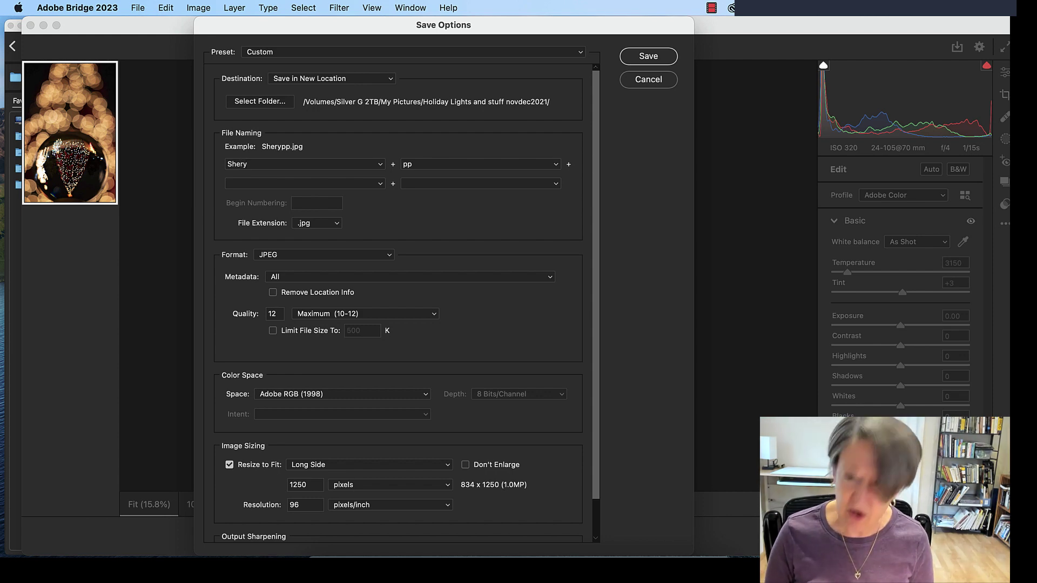
pyautogui.write('_')
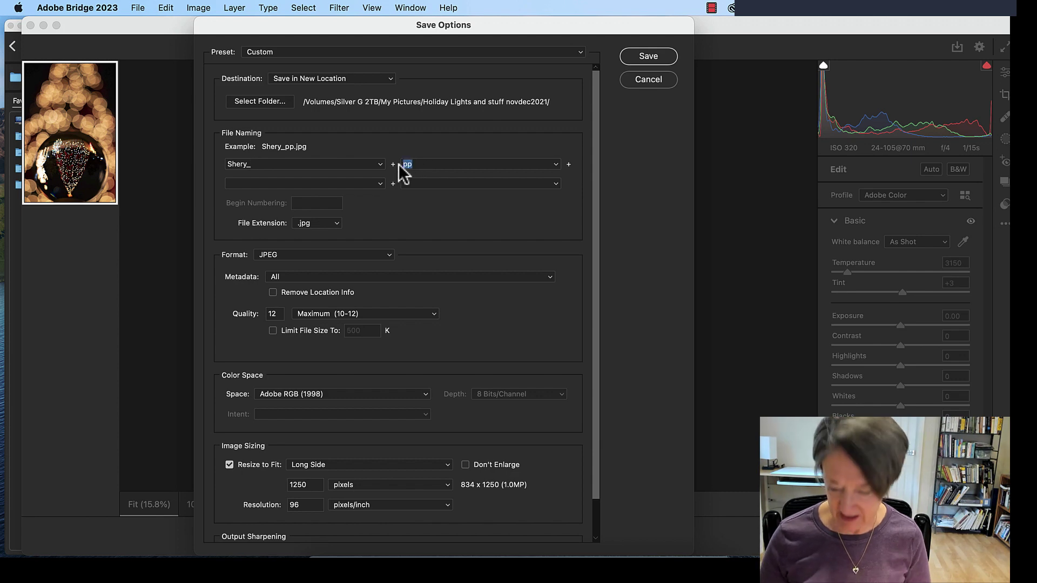
pyautogui.press('BackSpace')
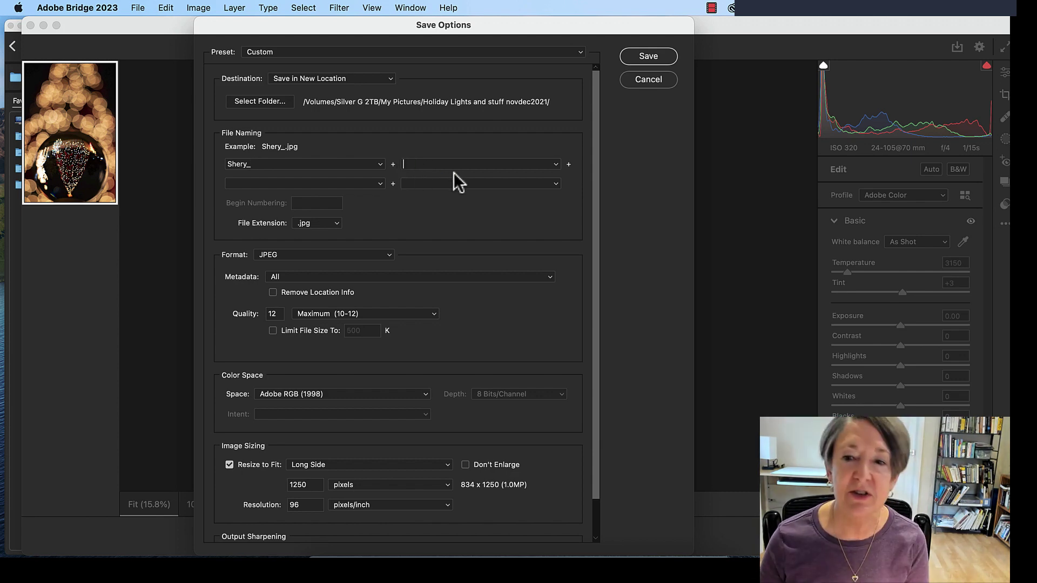
pyautogui.click(555, 165)
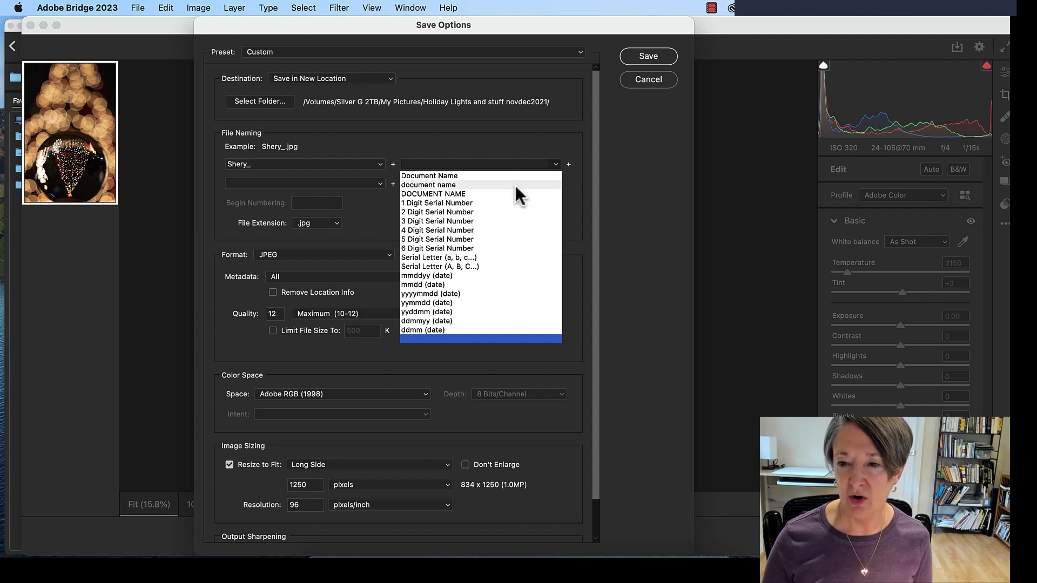
pyautogui.click(455, 230)
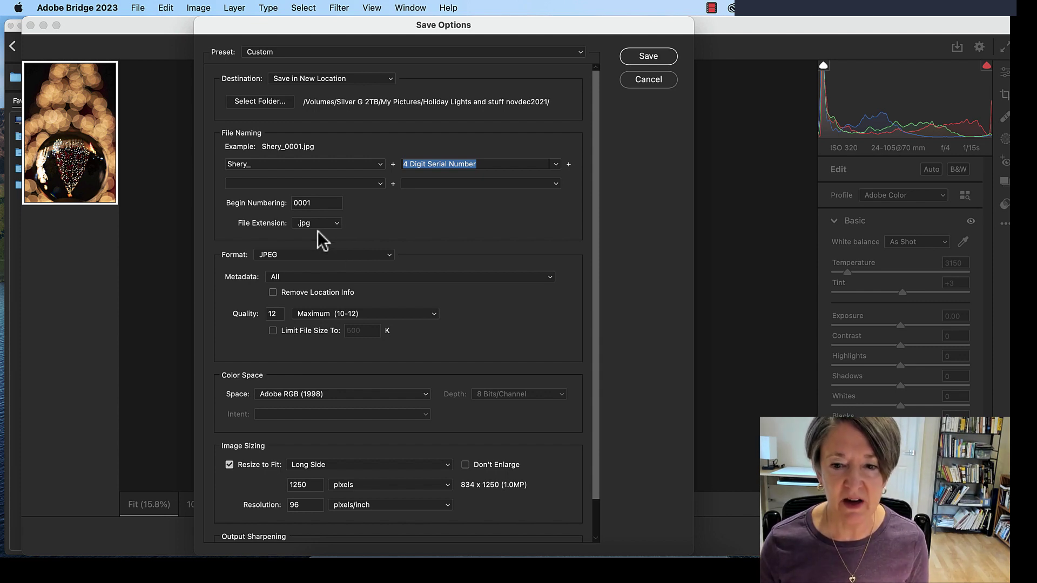
pyautogui.click(335, 225)
# Keep the .jpg extension and save the copy at 1250 px long side, 96 ppi.
pyautogui.click(333, 224)
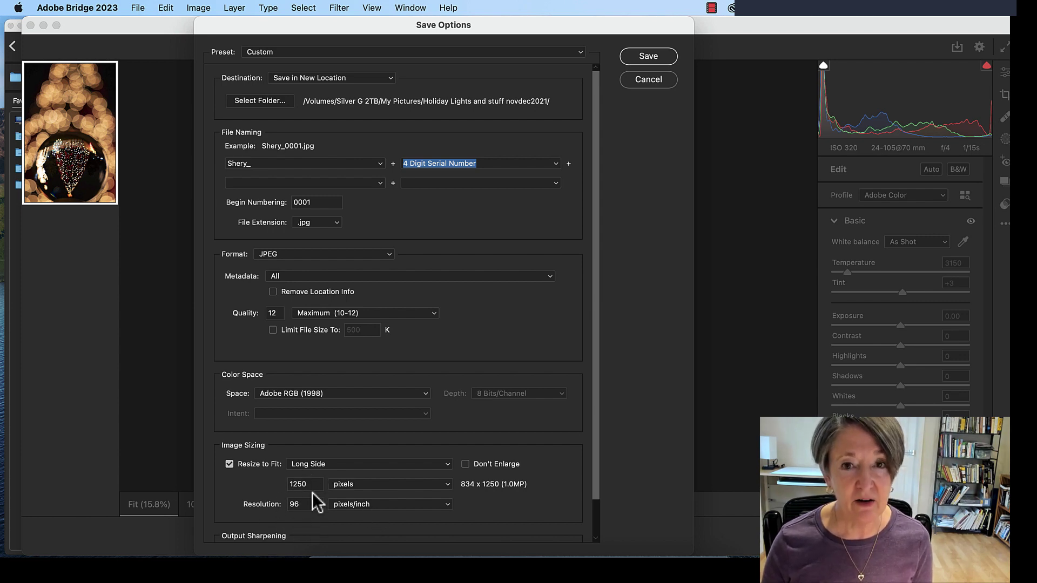
pyautogui.click(643, 56)
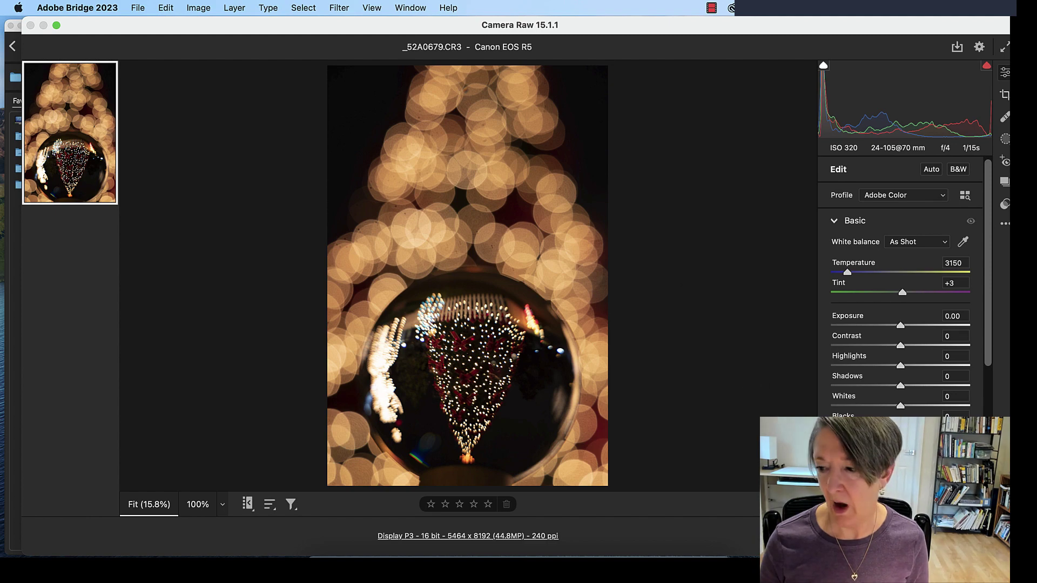
# Close Camera Raw and switch over to Lightroom Classic's Library.
pyautogui.press('Return')
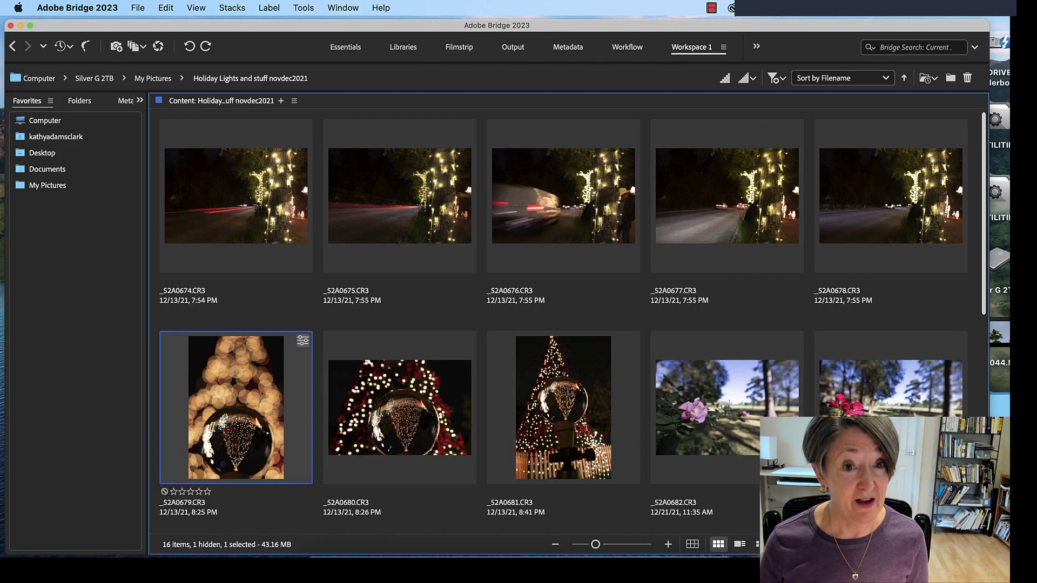
pyautogui.press('super+Tab')
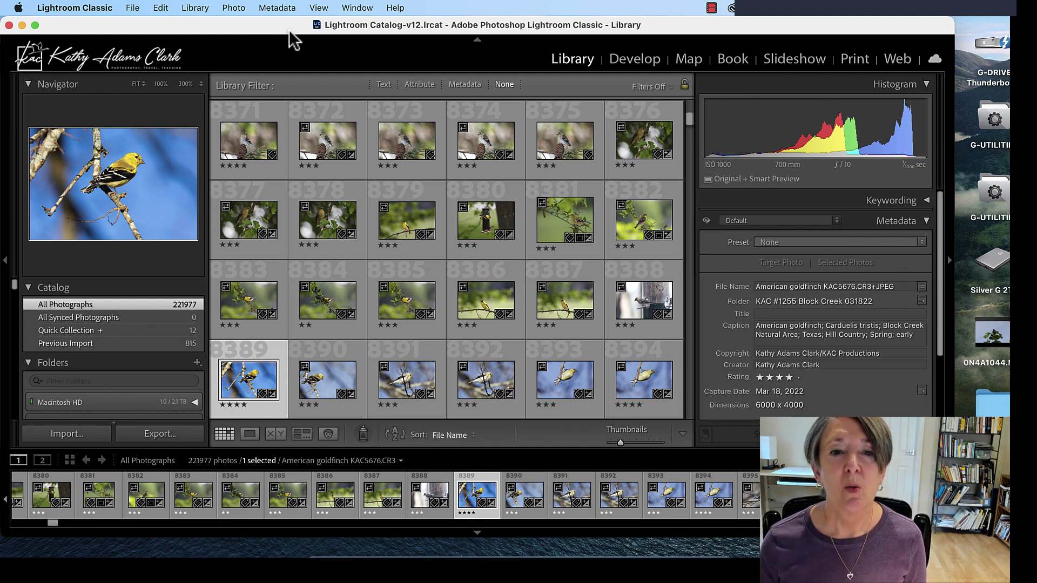
# Open Export for goldfinch photo 8371 with the 'Working on client 1' destination folder.
pyautogui.click(249, 151)
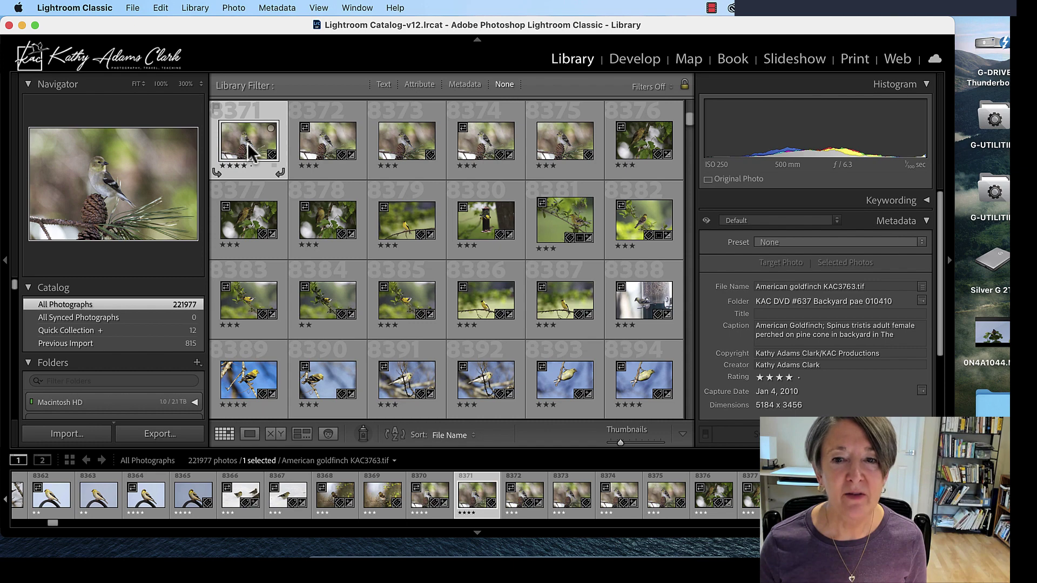
pyautogui.rightClick(249, 151)
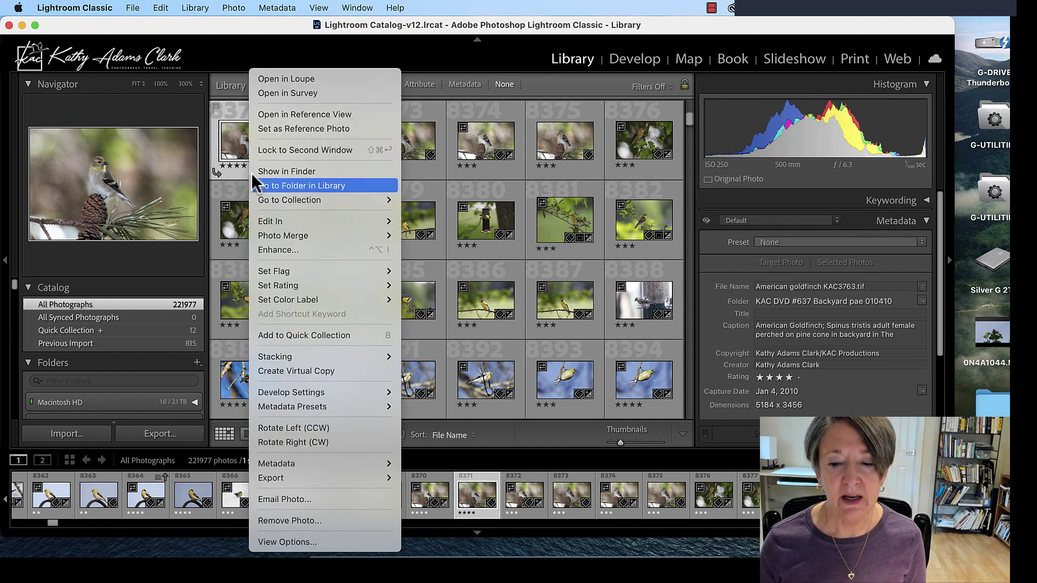
pyautogui.moveTo(275, 484)
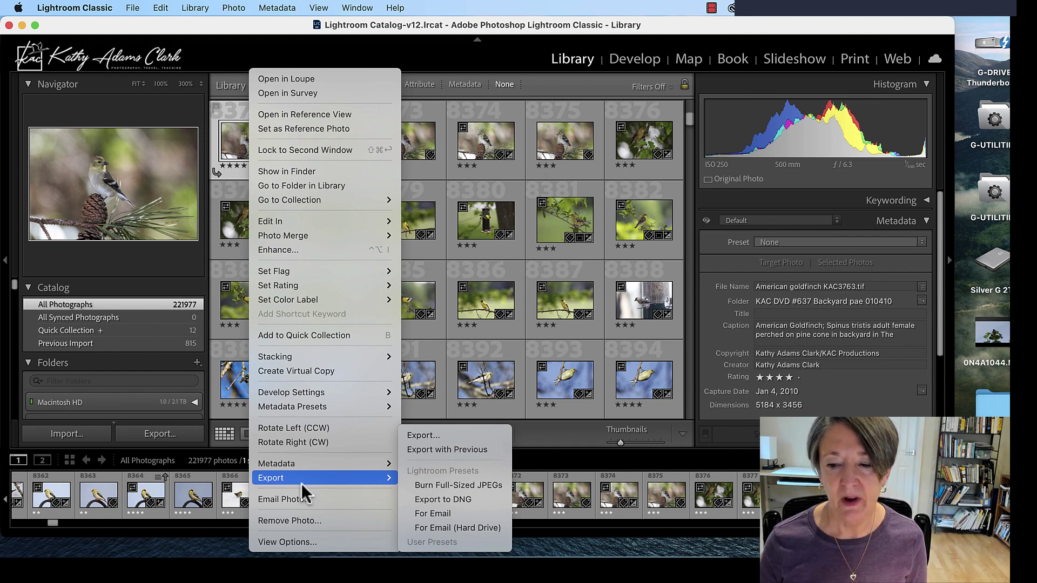
pyautogui.click(424, 436)
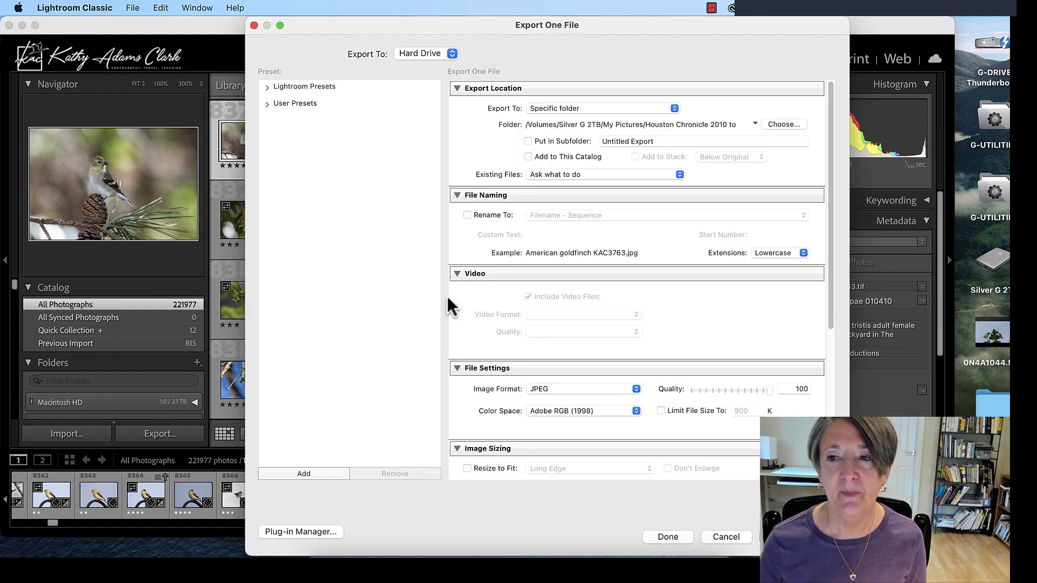
pyautogui.moveTo(377, 23); pyautogui.dragTo(270, 9)
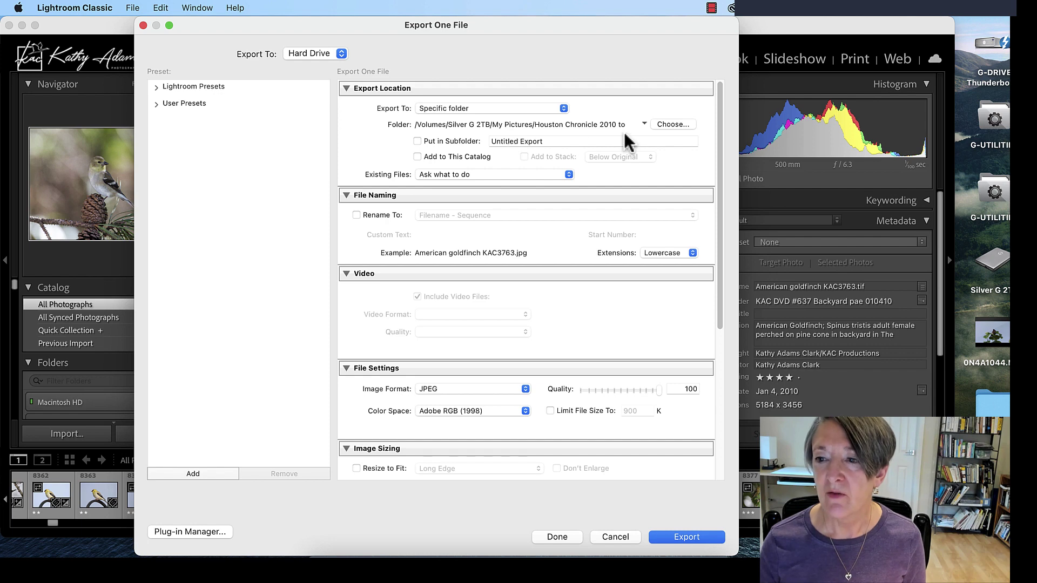
pyautogui.click(644, 124)
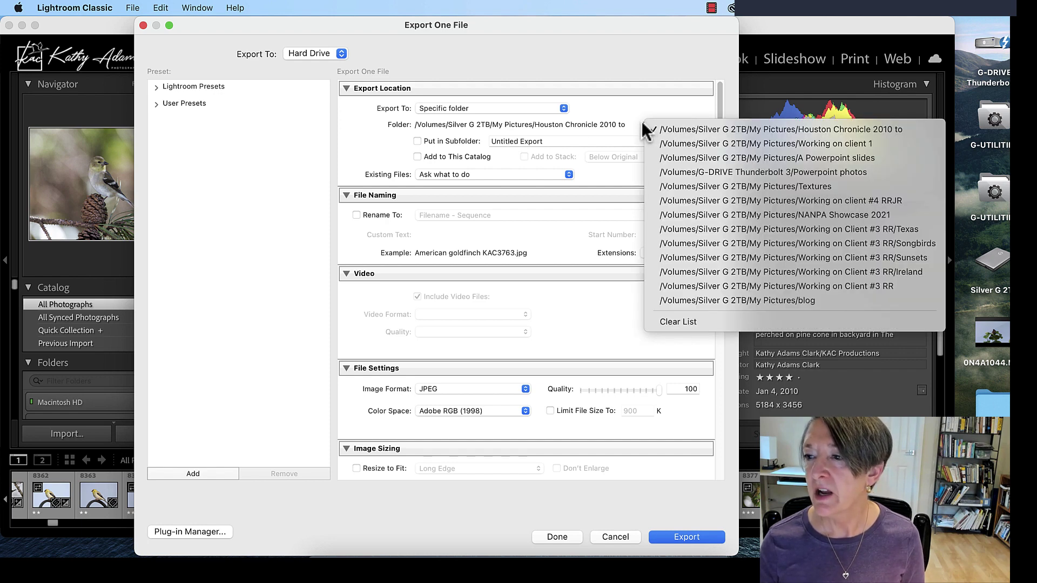
pyautogui.click(664, 144)
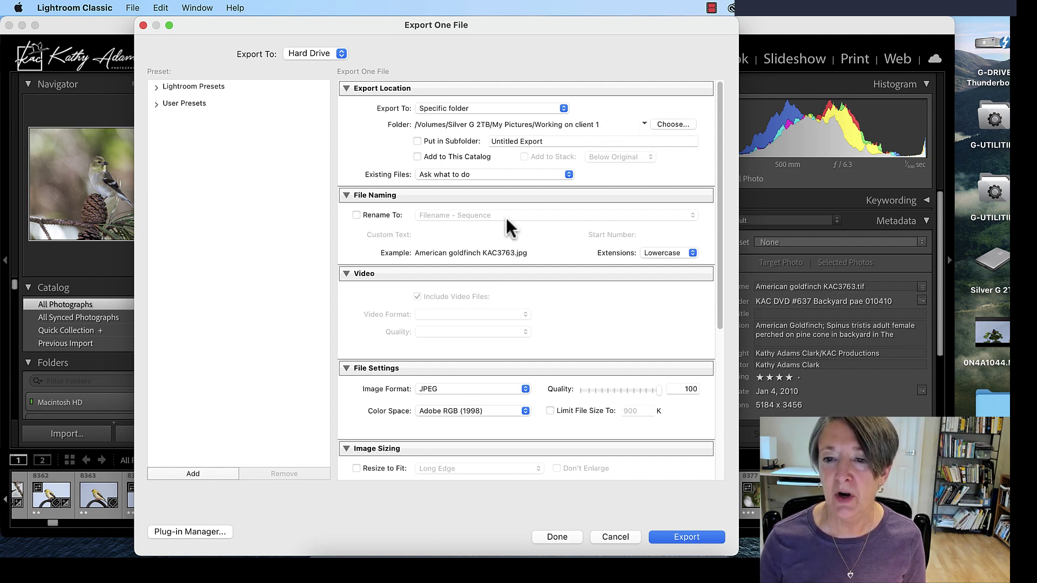
pyautogui.click(357, 215)
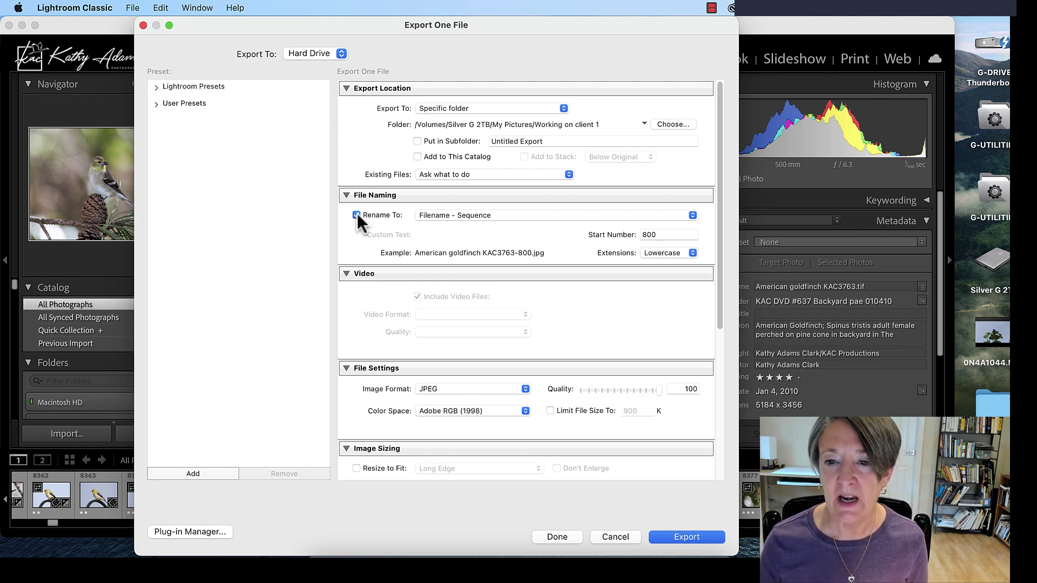
pyautogui.click(356, 215)
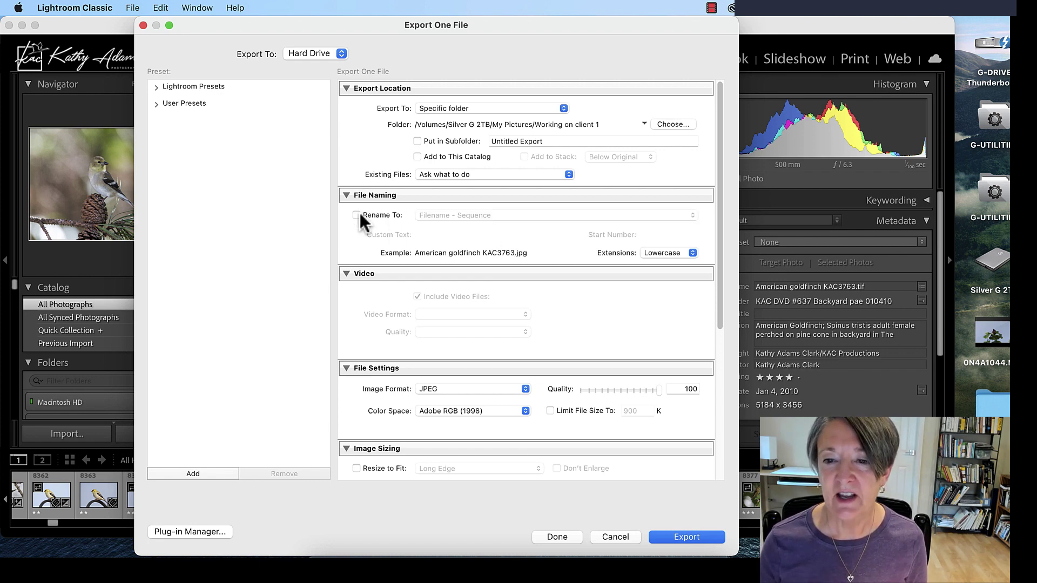
pyautogui.click(357, 215)
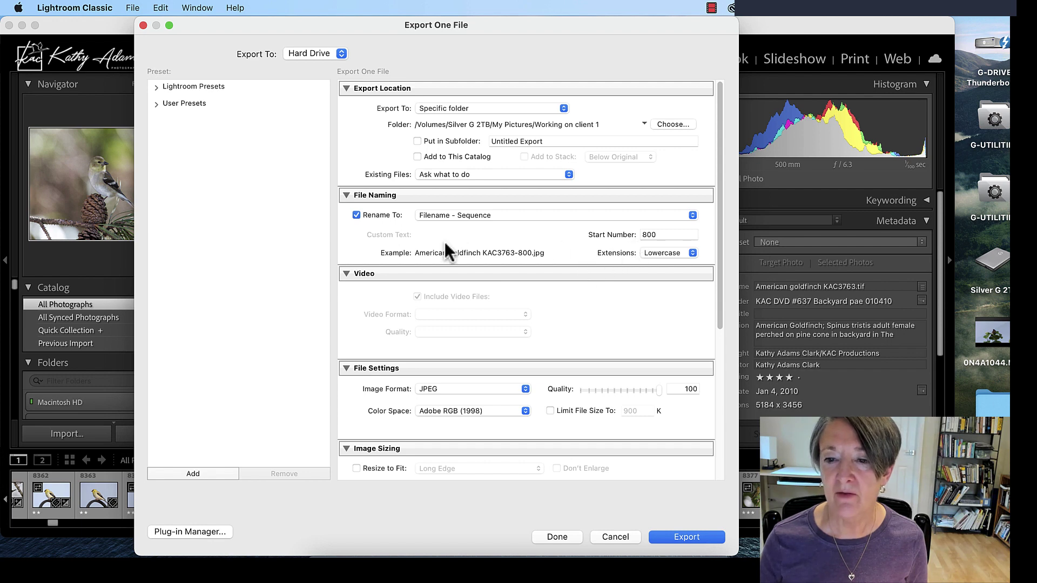
pyautogui.click(357, 215)
pyautogui.scroll(-3, 461, 273)
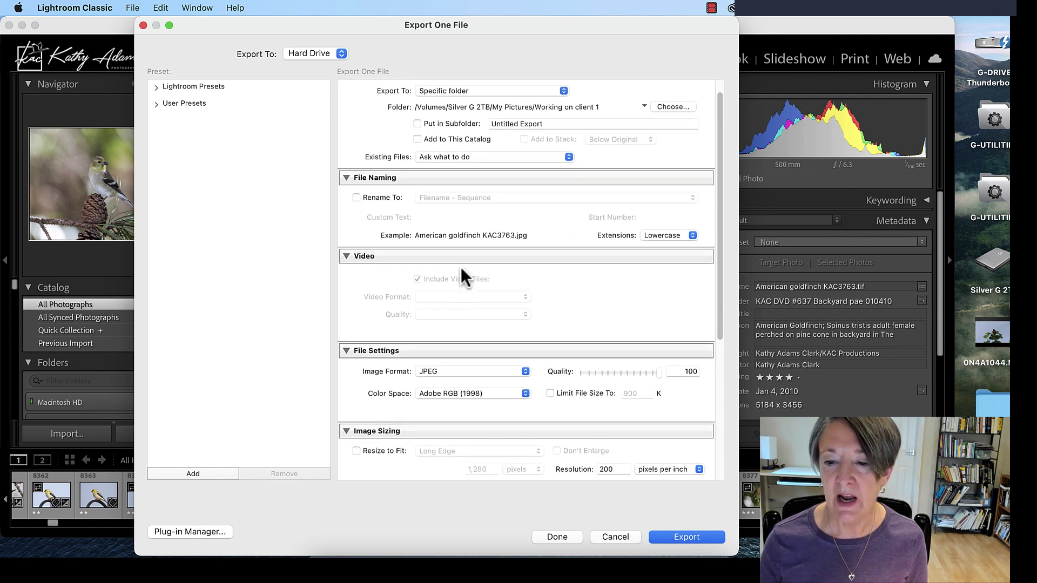
# Enable Resize to Fit at 1,280 px long edge and set resolution to 96 ppi.
pyautogui.scroll(-5, 462, 278)
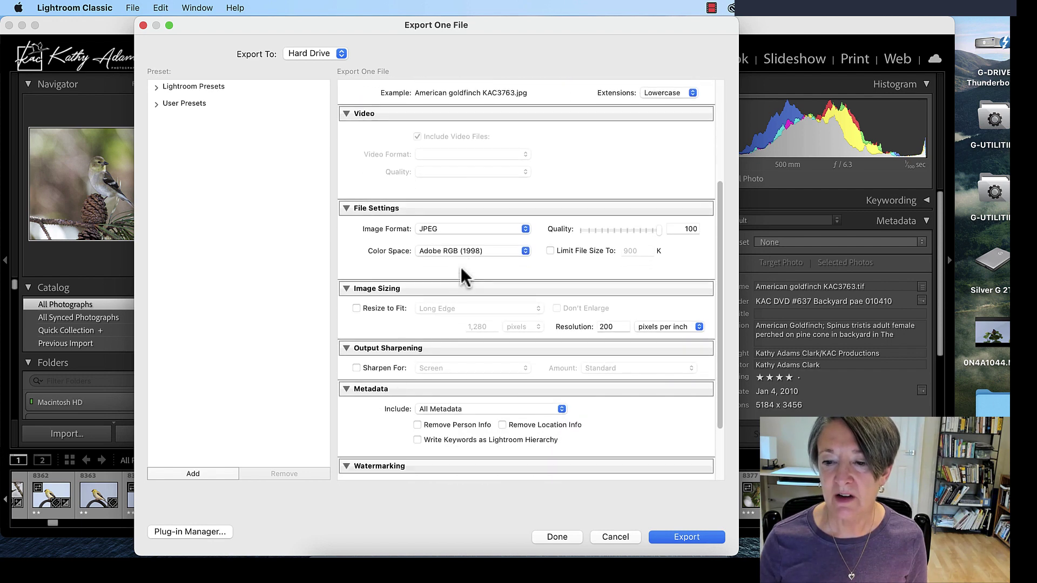
pyautogui.scroll(-2, 462, 274)
pyautogui.click(357, 229)
pyautogui.press('Tab')
pyautogui.write('96')
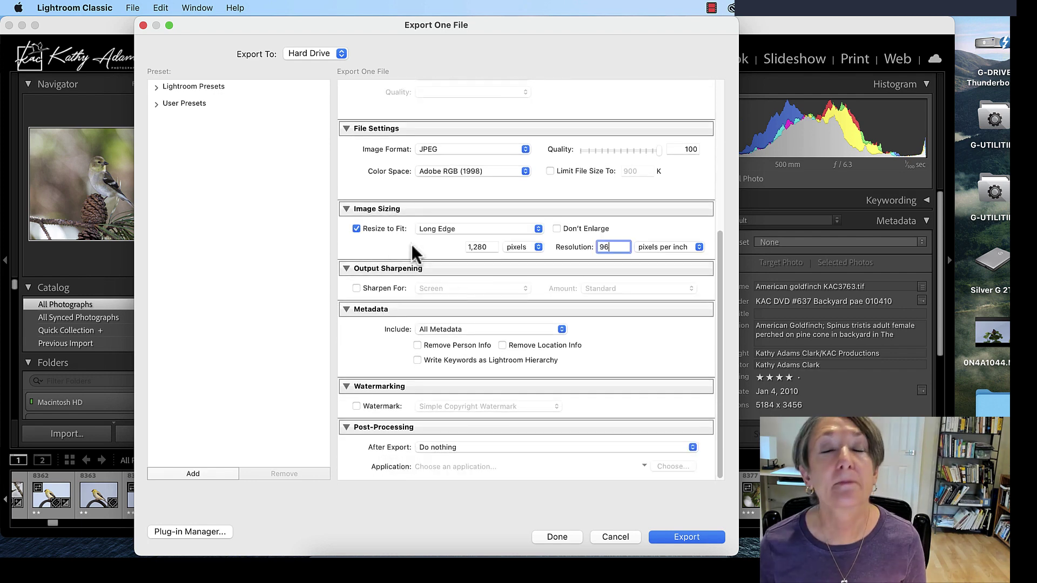
pyautogui.click(356, 230)
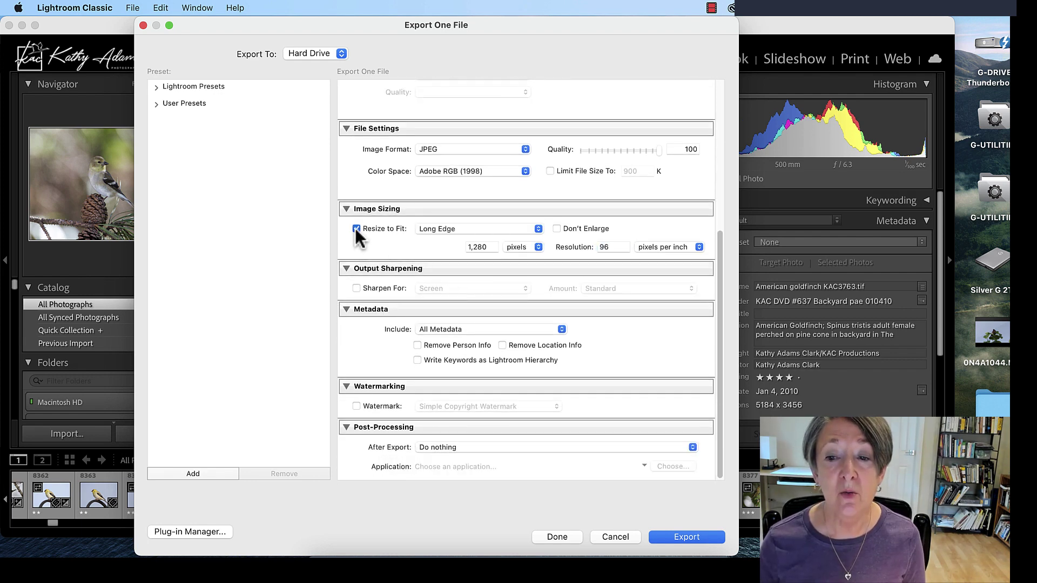
pyautogui.click(356, 229)
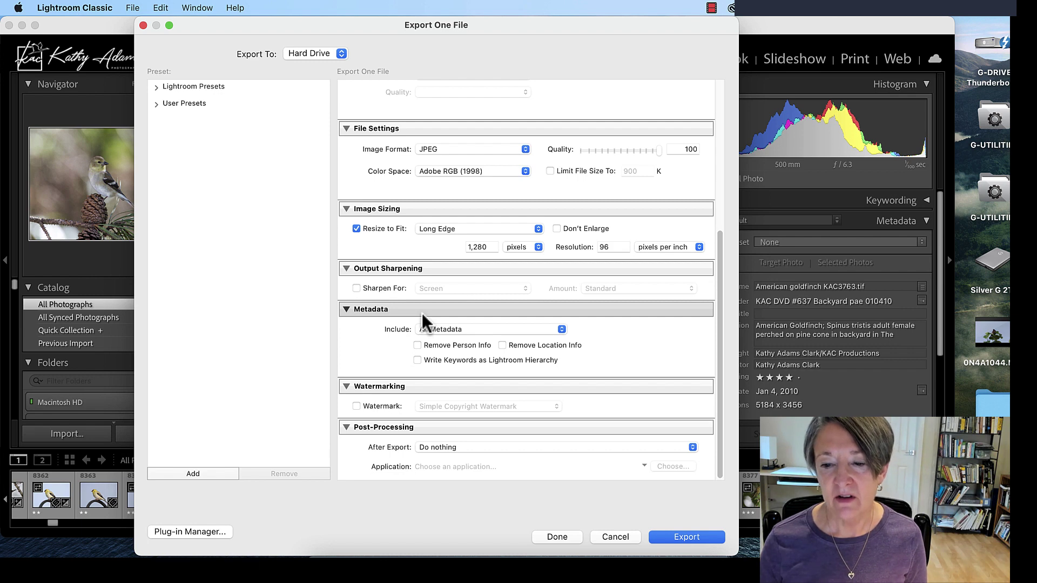
# Review the export settings and export the goldfinch photo as a JPEG.
pyautogui.scroll(5, 424, 321)
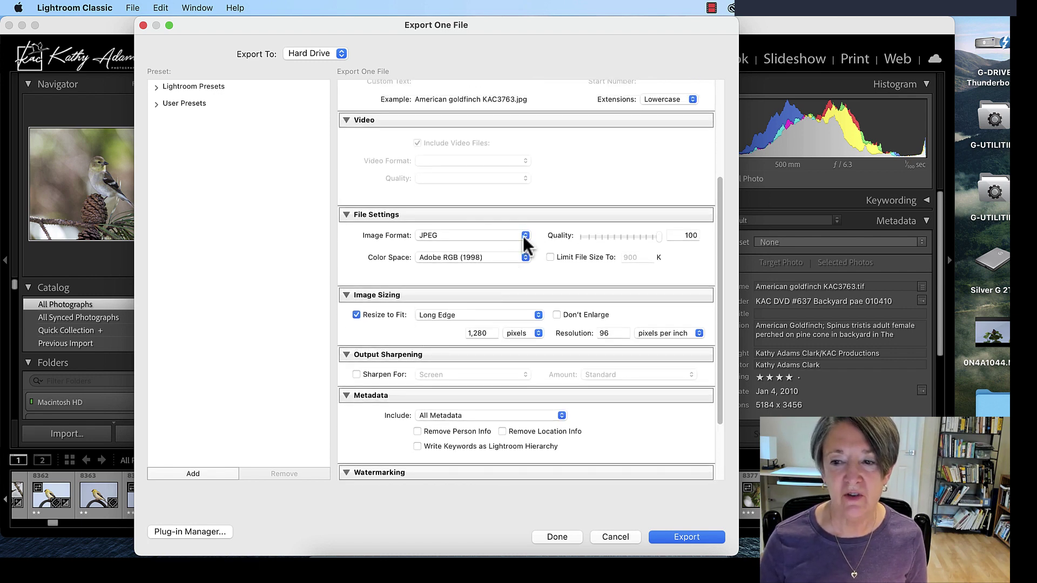
pyautogui.scroll(1, 527, 241)
pyautogui.scroll(4, 525, 242)
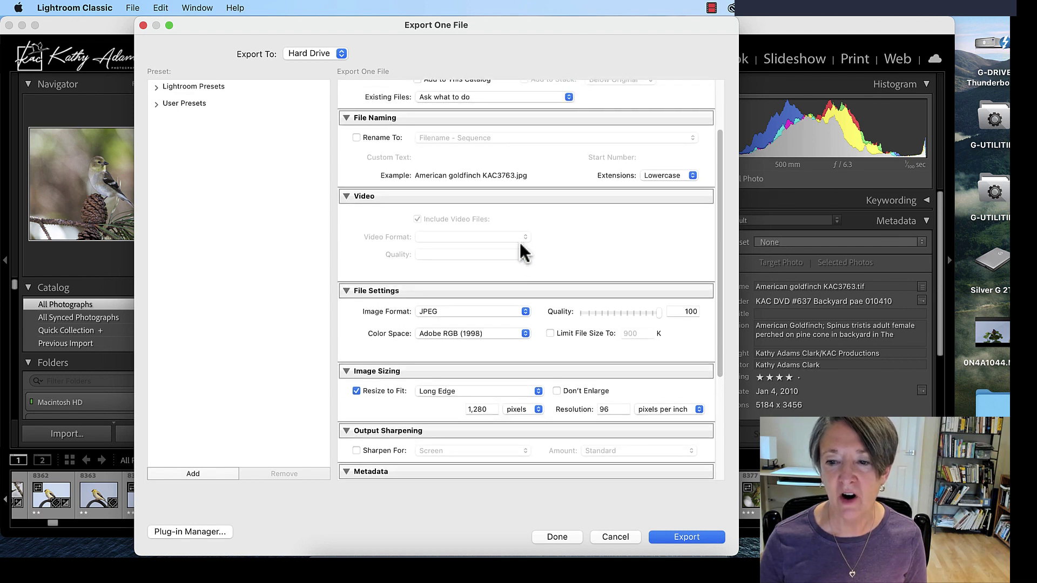
pyautogui.scroll(4, 539, 364)
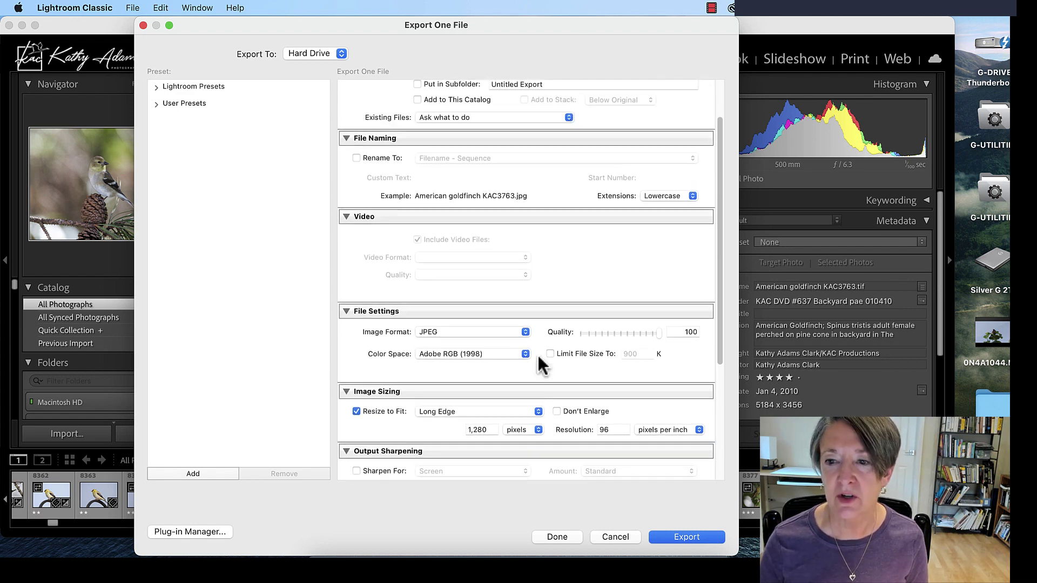
pyautogui.scroll(-12, 540, 364)
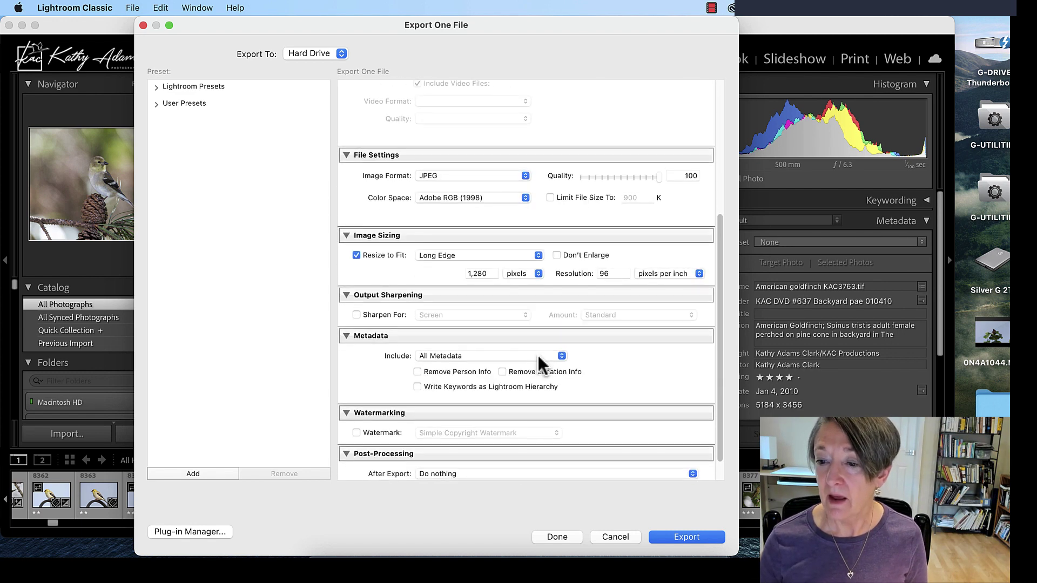
pyautogui.click(680, 538)
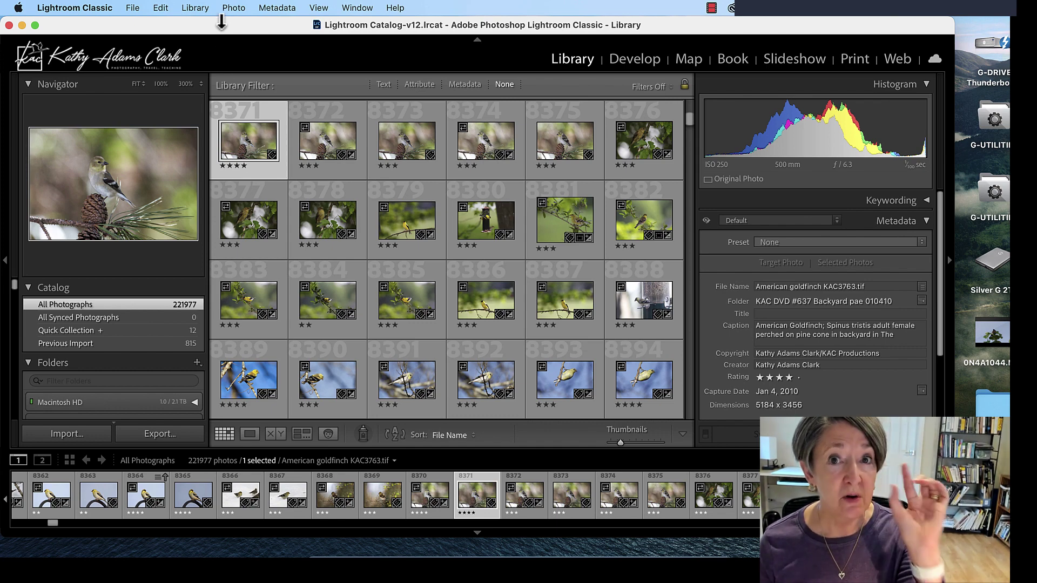
# Export goldfinch photo 8372 with Export with Previous, reusing the 1280 px, 96 ppi settings.
pyautogui.click(338, 144)
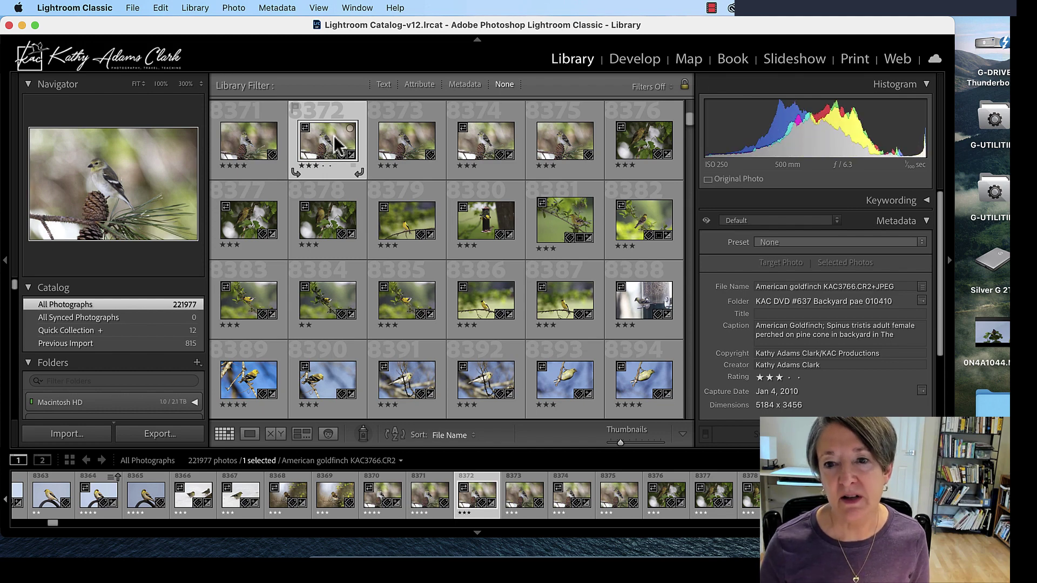
pyautogui.rightClick(337, 145)
pyautogui.moveTo(369, 482)
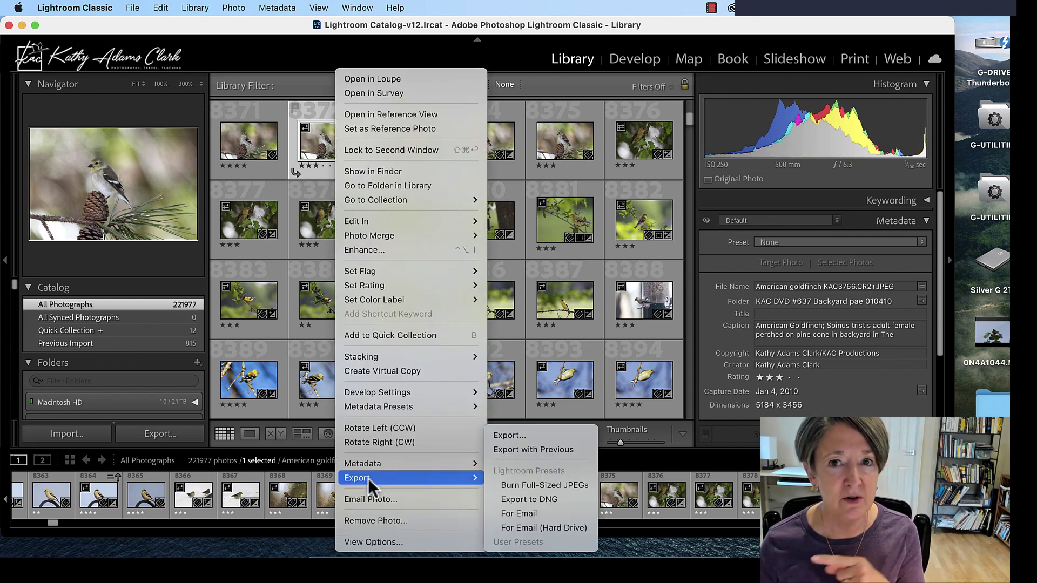
pyautogui.click(508, 450)
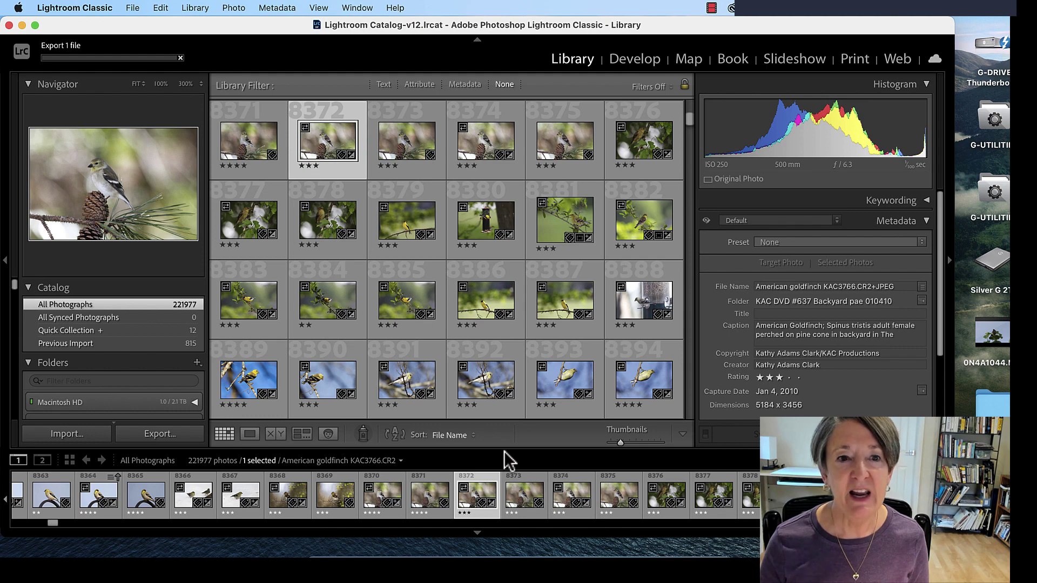